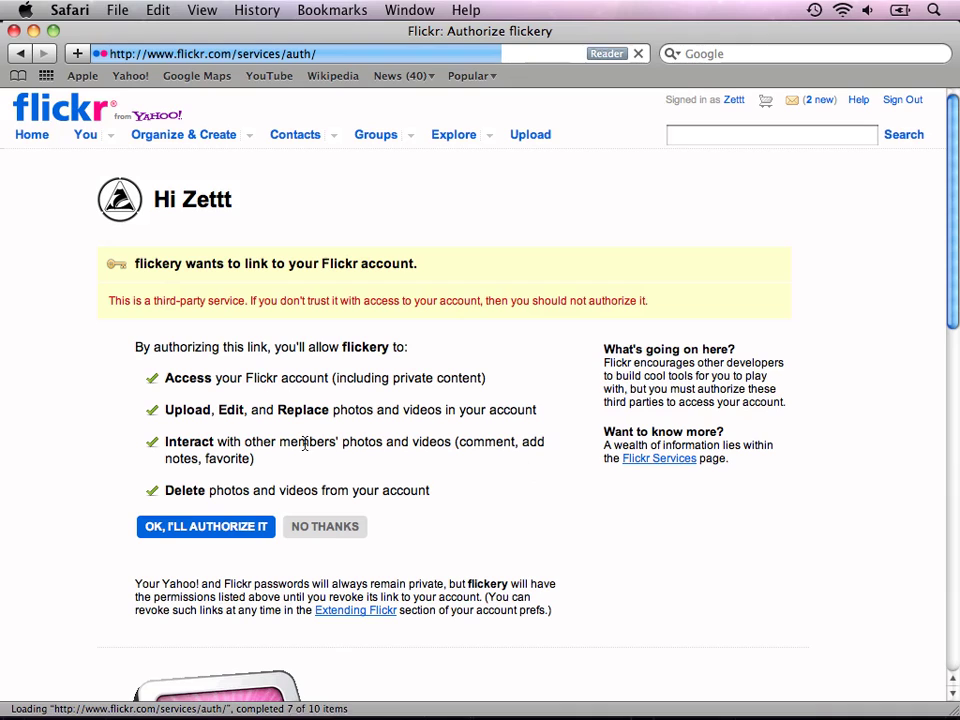
# - Authorize flickery to access the Flickr account on the web page, then return to flickery and accept and finish the authorization
pyautogui.click(249, 531)
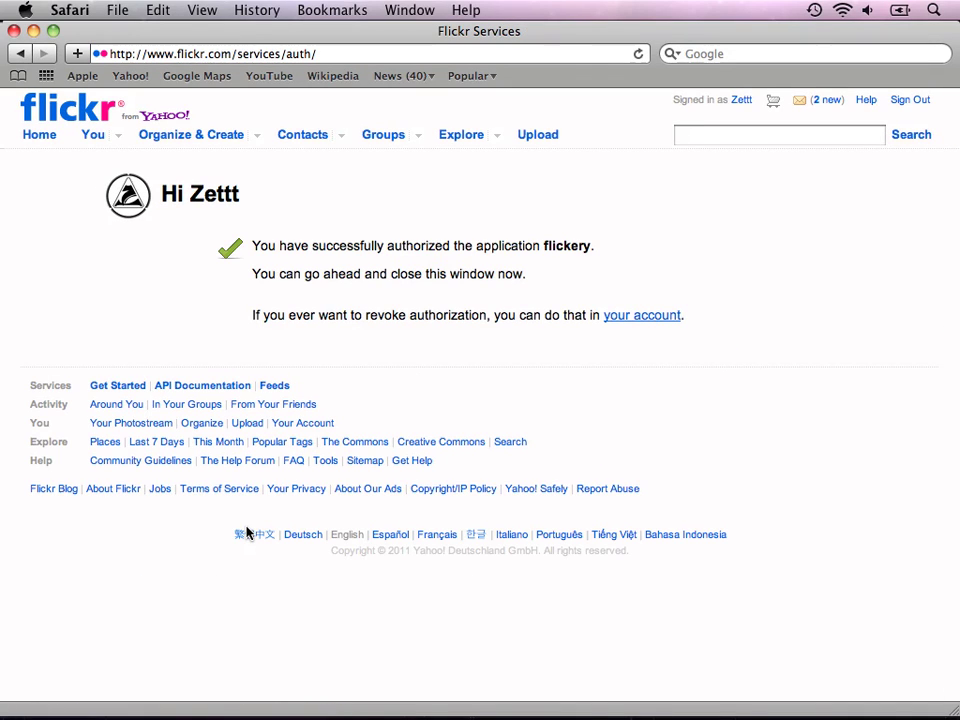
pyautogui.press('super+Tab')
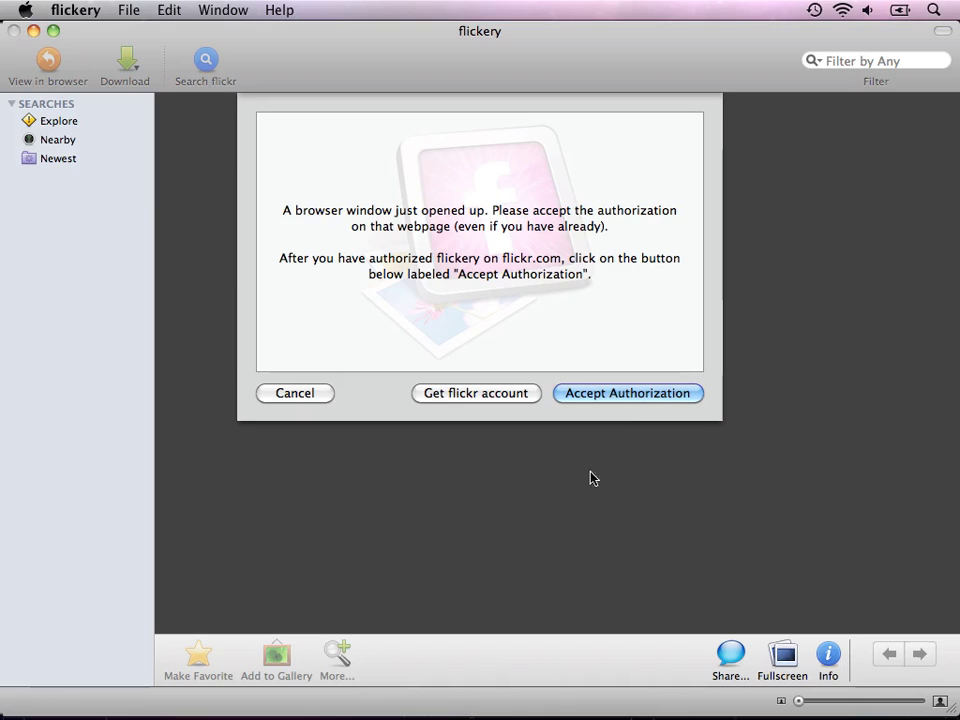
pyautogui.click(632, 397)
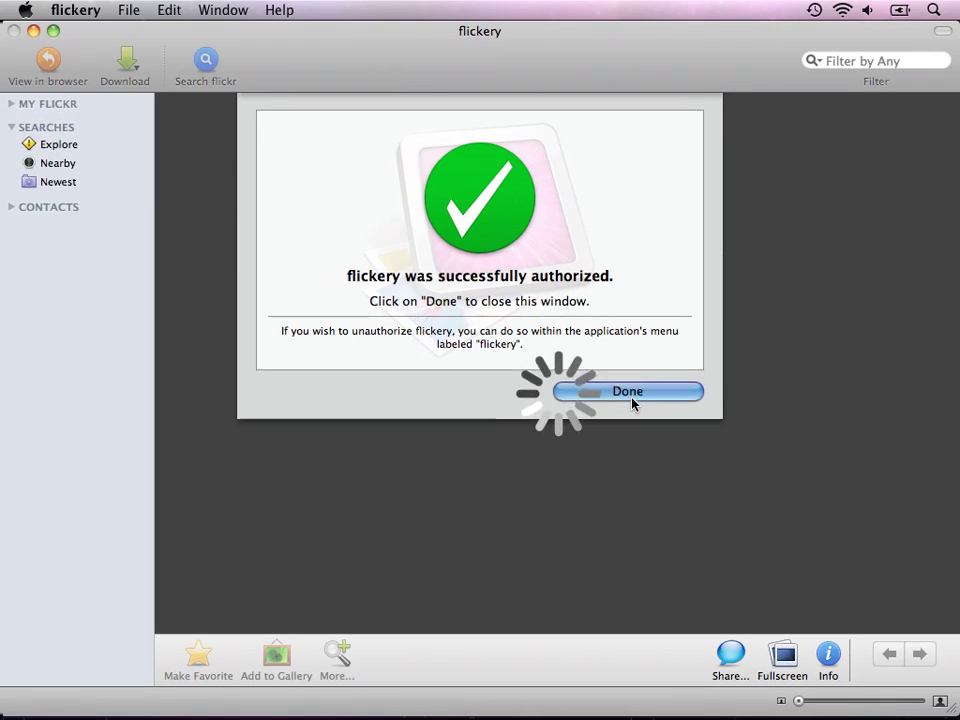
pyautogui.click(631, 398)
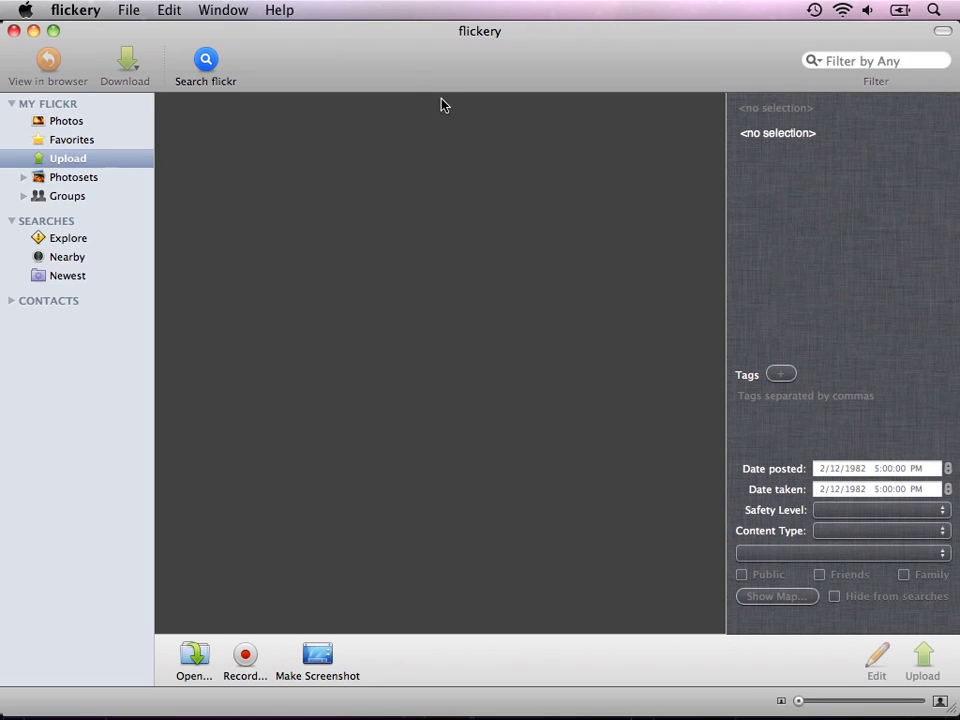
# - Open the iPhoto and Aperture plug-in download page from flickery's help window, close that window and switch to Safari
pyautogui.click(294, 12)
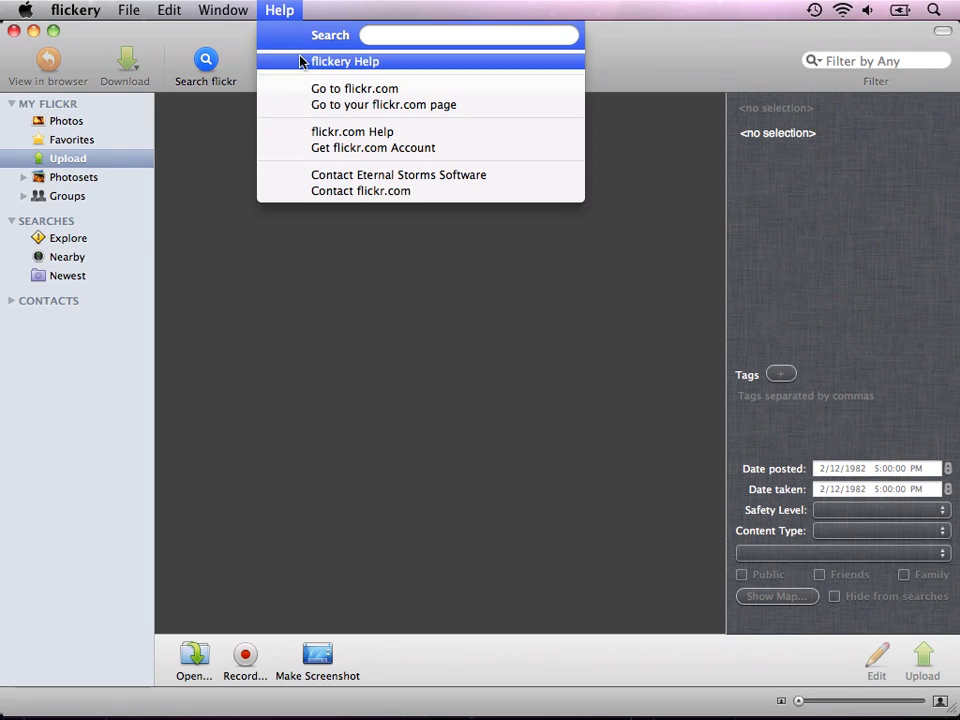
pyautogui.click(303, 62)
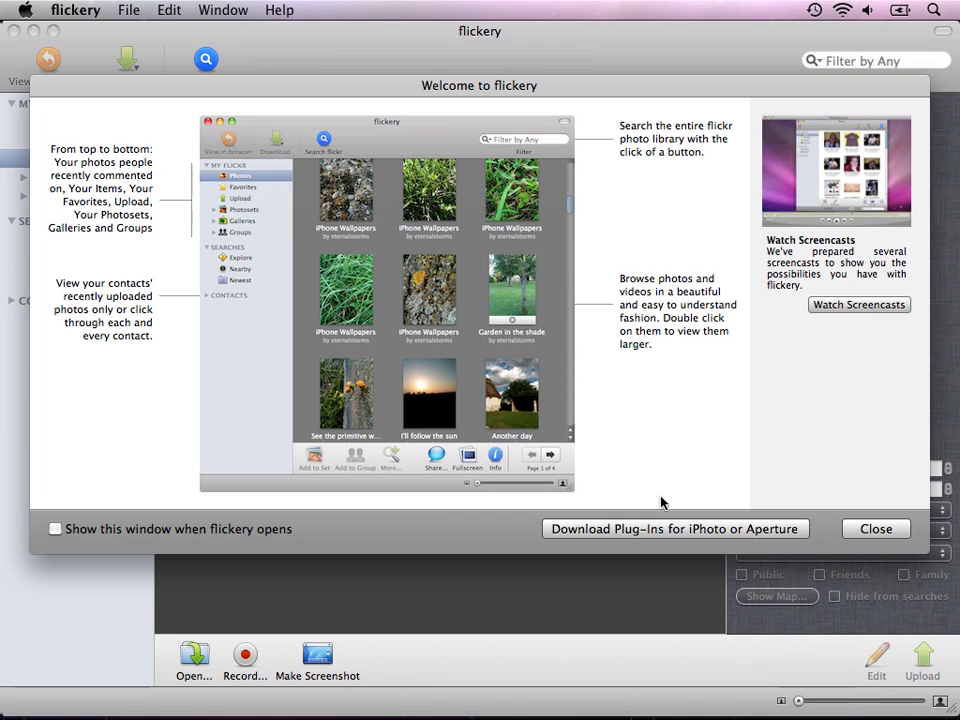
pyautogui.click(667, 529)
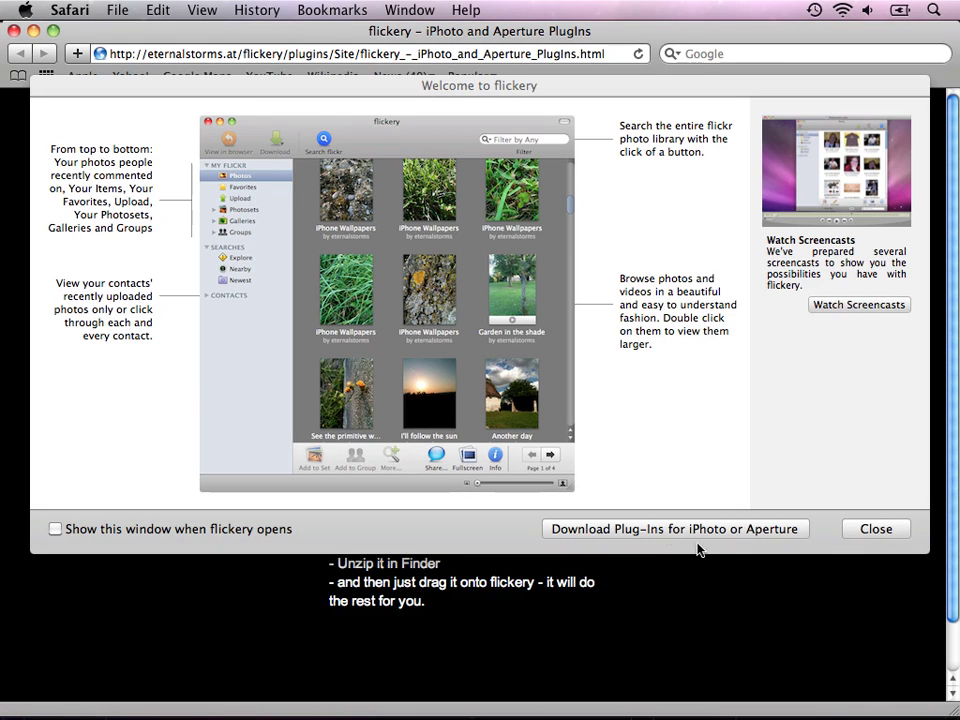
pyautogui.click(857, 529)
pyautogui.press('super+Tab')
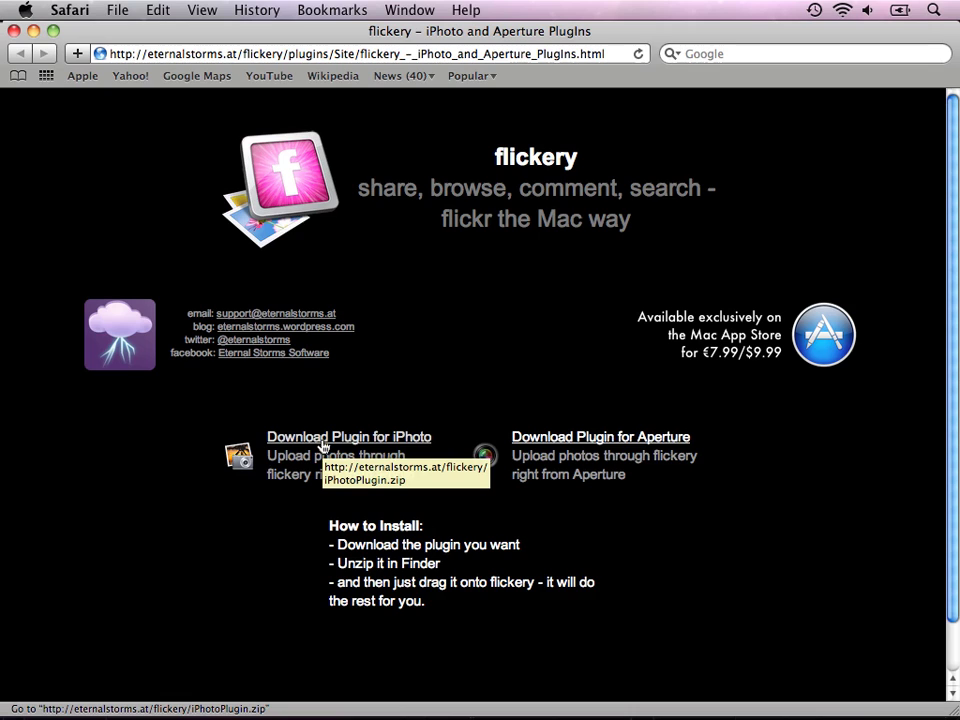
# - Switch to Finder and install flickeryiPhotoExporter.iPhotoExporter by dropping it onto the flickery application
pyautogui.press('super+Tab')
pyautogui.press('super+Tab')
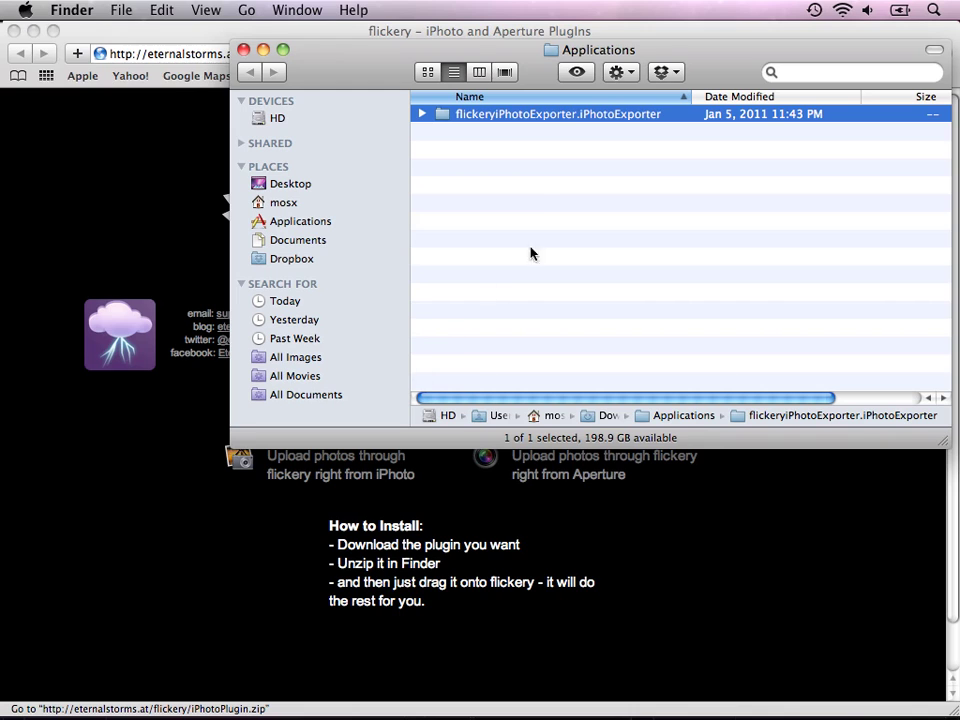
pyautogui.moveTo(540, 118); pyautogui.dragTo(463, 688)
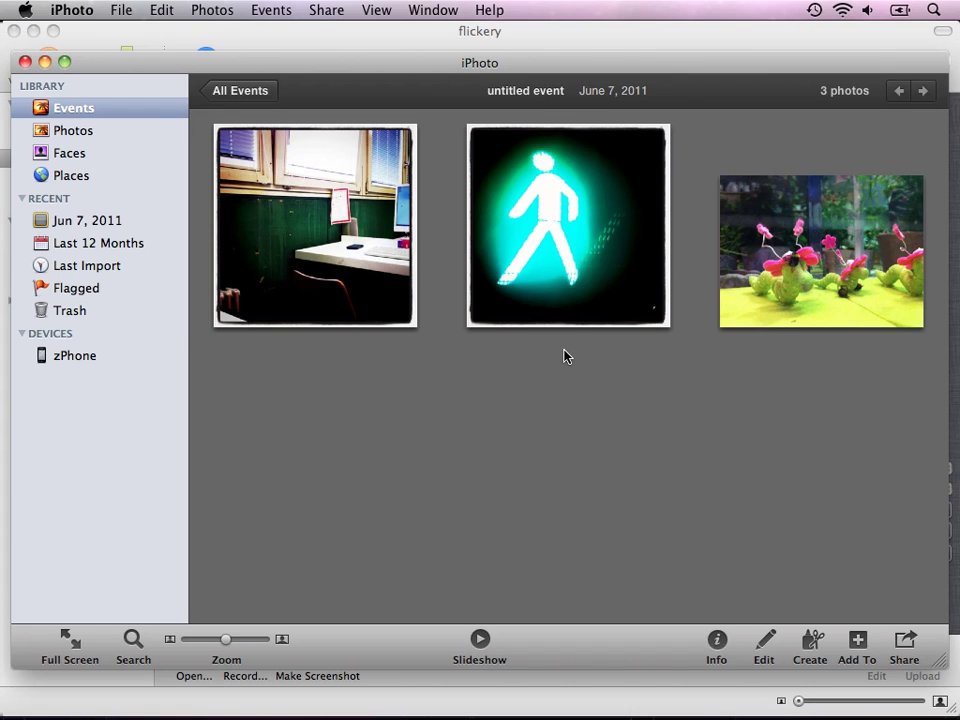
# - Select all three photos of the June 7, 2011 event in iPhoto and export them with the flickery iPhoto Exporter
pyautogui.moveTo(310, 364); pyautogui.dragTo(825, 257)
pyautogui.click(120, 10)
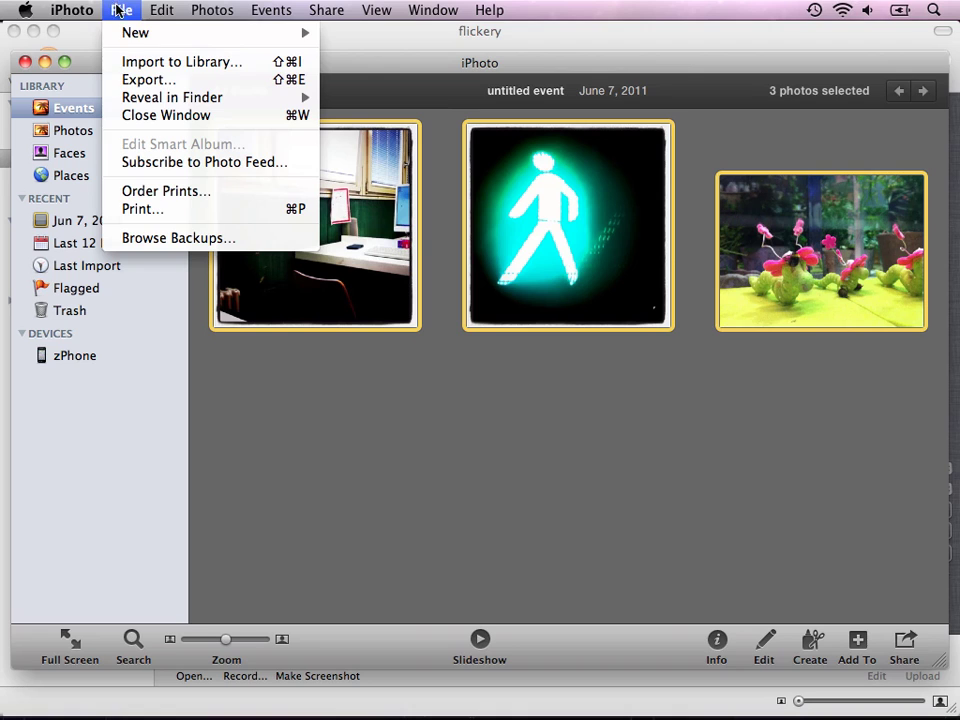
pyautogui.click(129, 80)
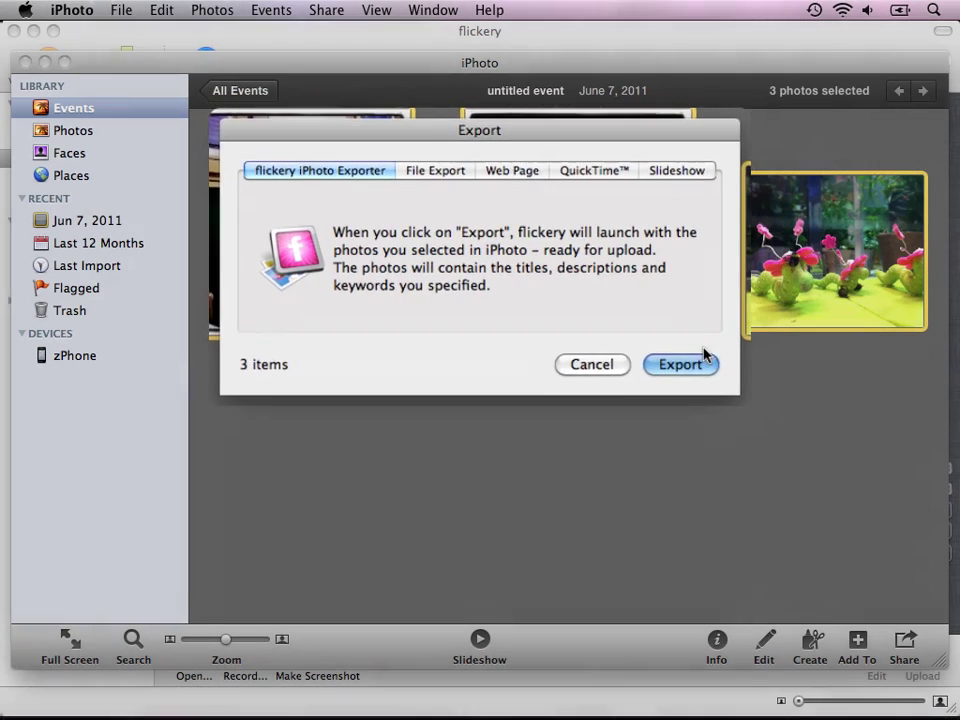
pyautogui.click(681, 360)
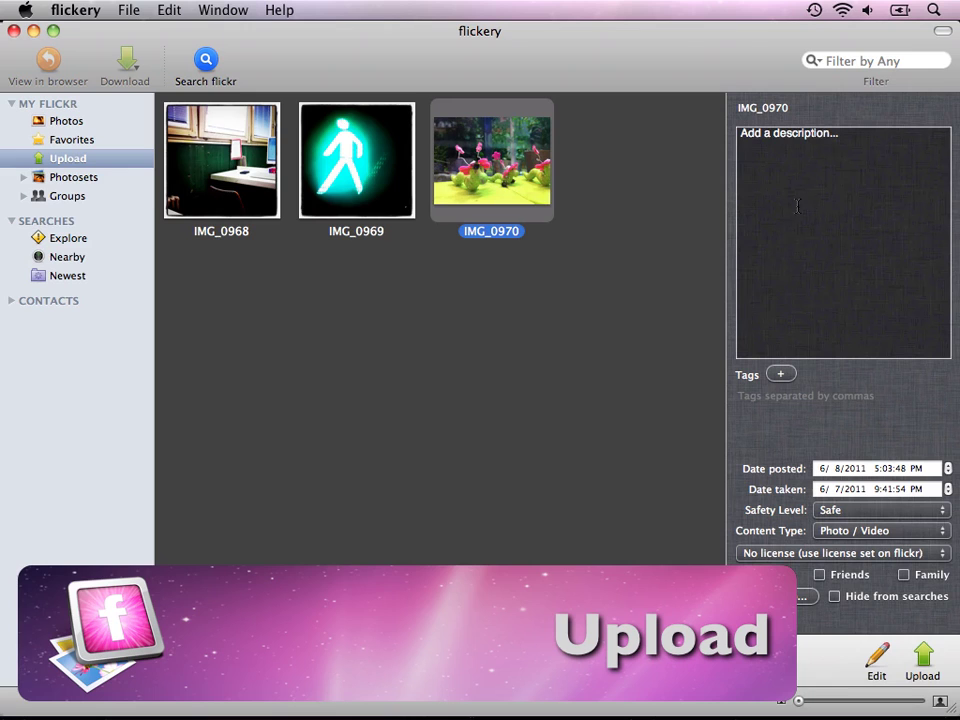
# - Inspect the title, description and tag selection options for IMG_0970 without changing them
pyautogui.click(816, 110)
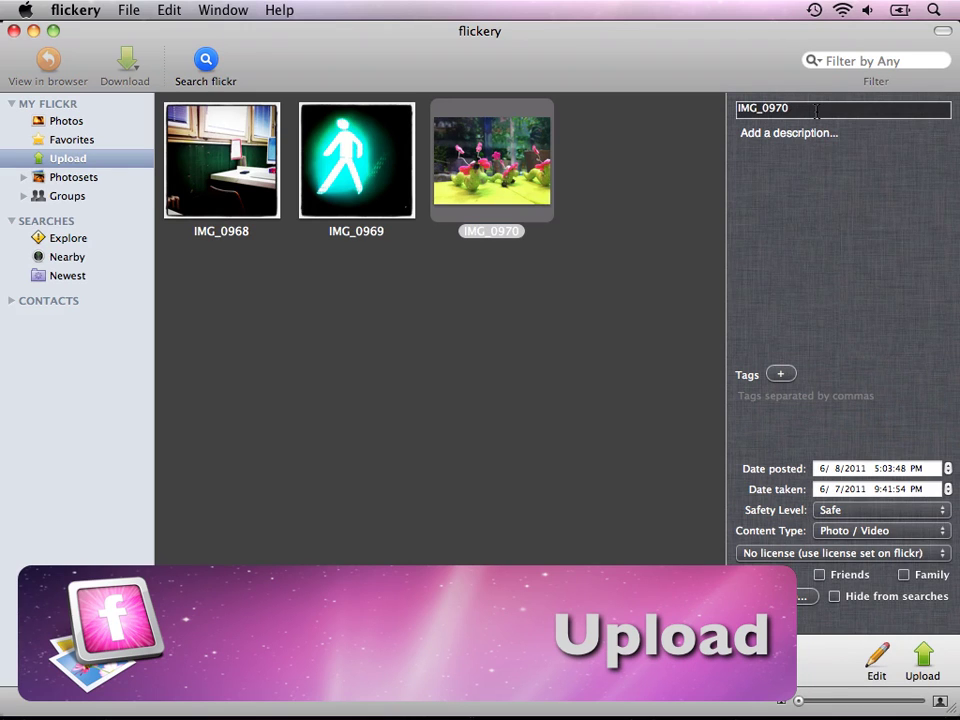
pyautogui.click(820, 135)
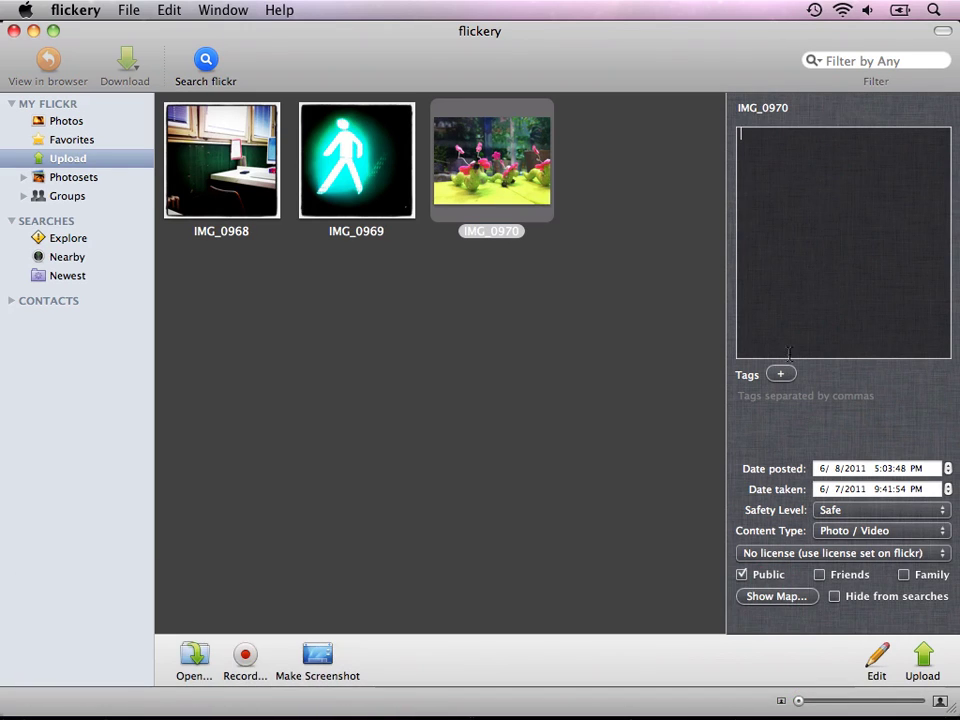
pyautogui.click(782, 378)
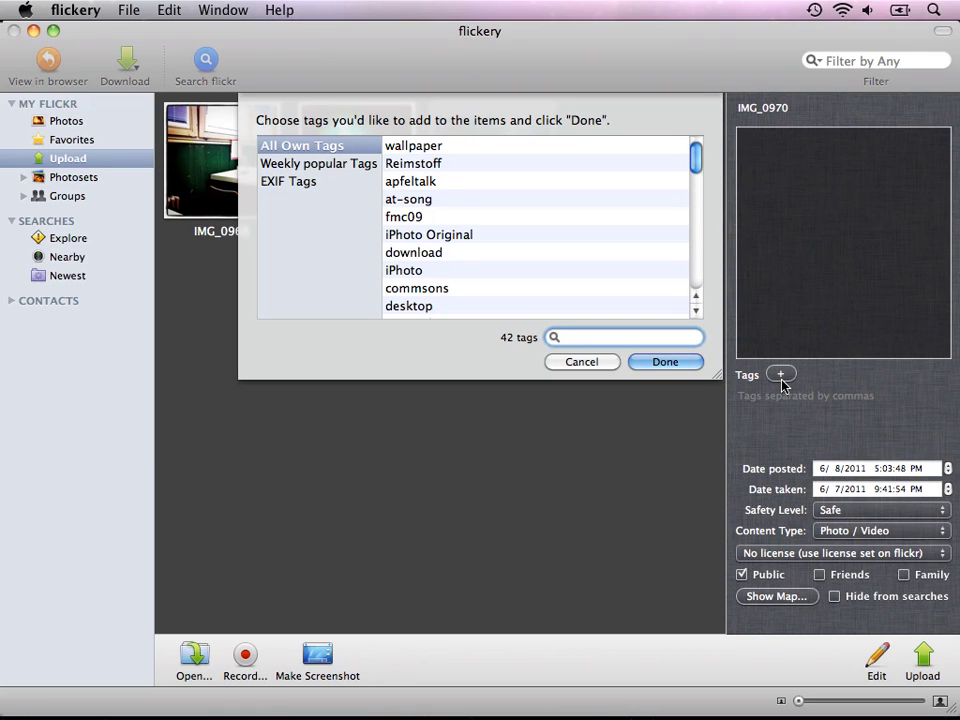
pyautogui.click(602, 364)
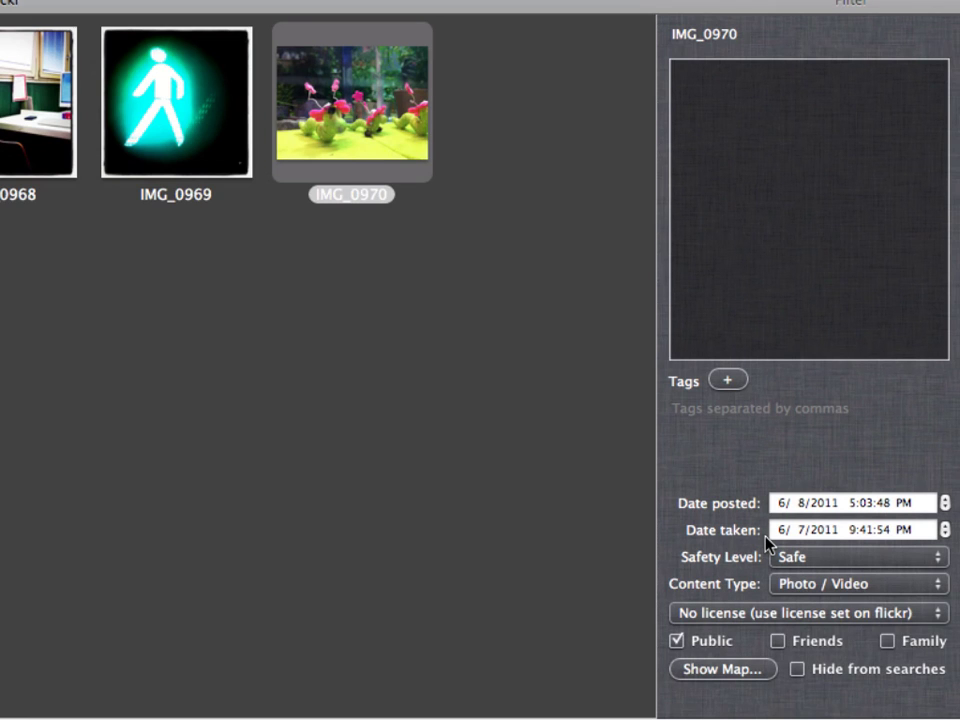
# - Review the Upload / Download settings in flickery's preferences, including the available license options
pyautogui.click(20, 2)
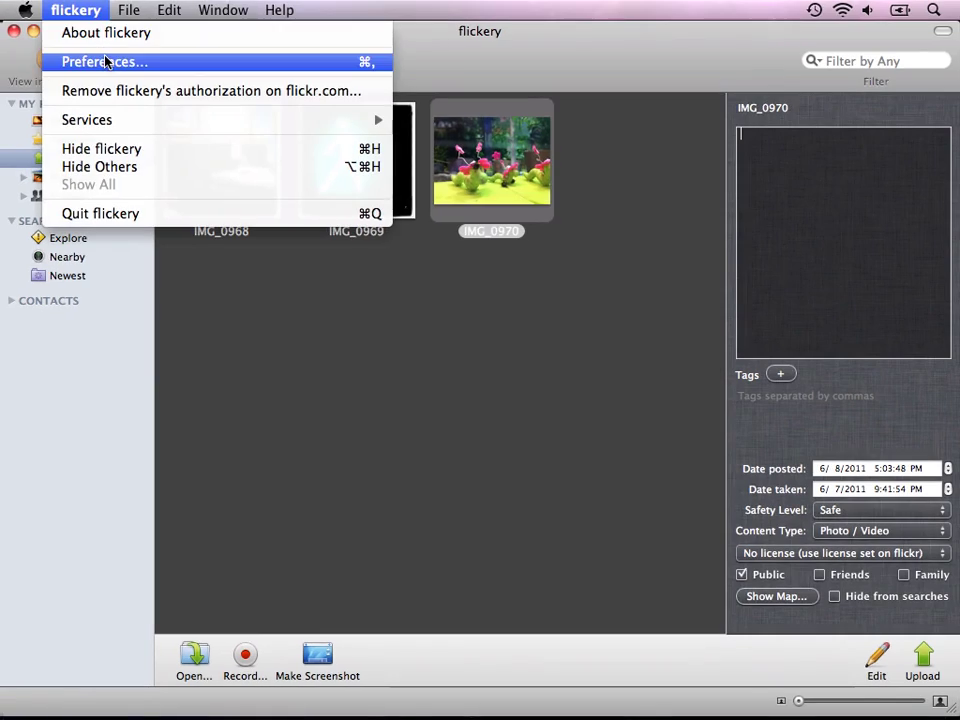
pyautogui.click(52, 39)
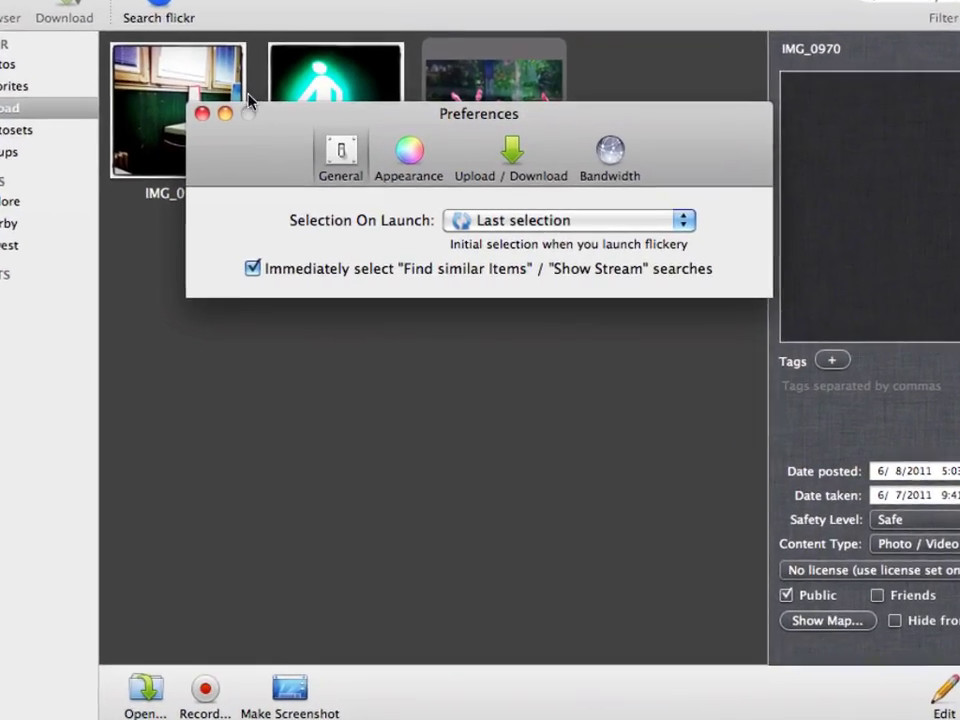
pyautogui.click(510, 114)
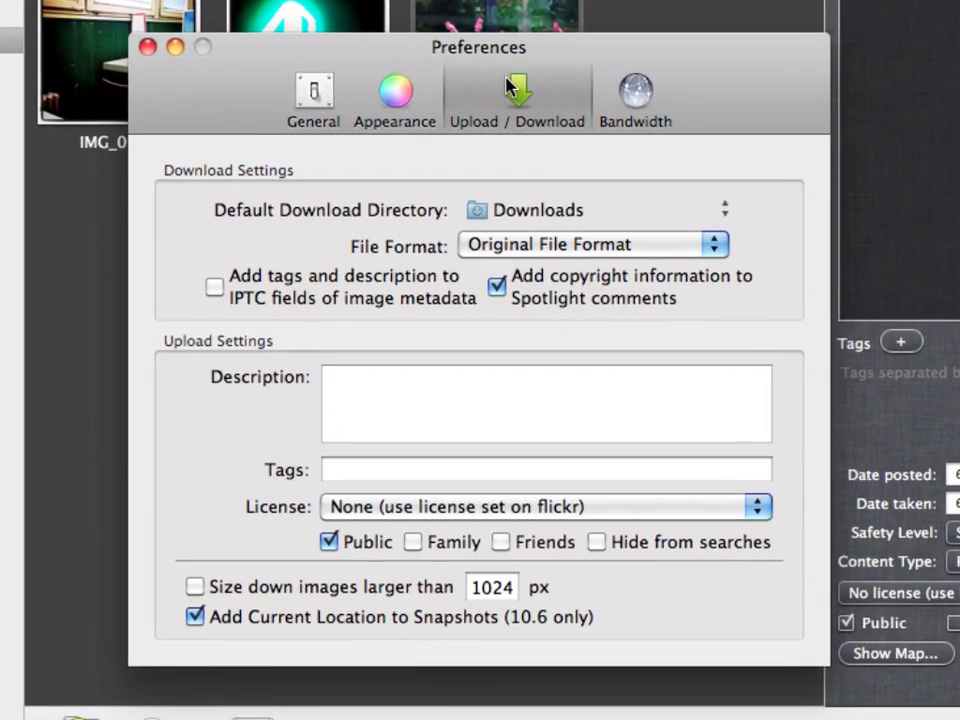
pyautogui.click(537, 508)
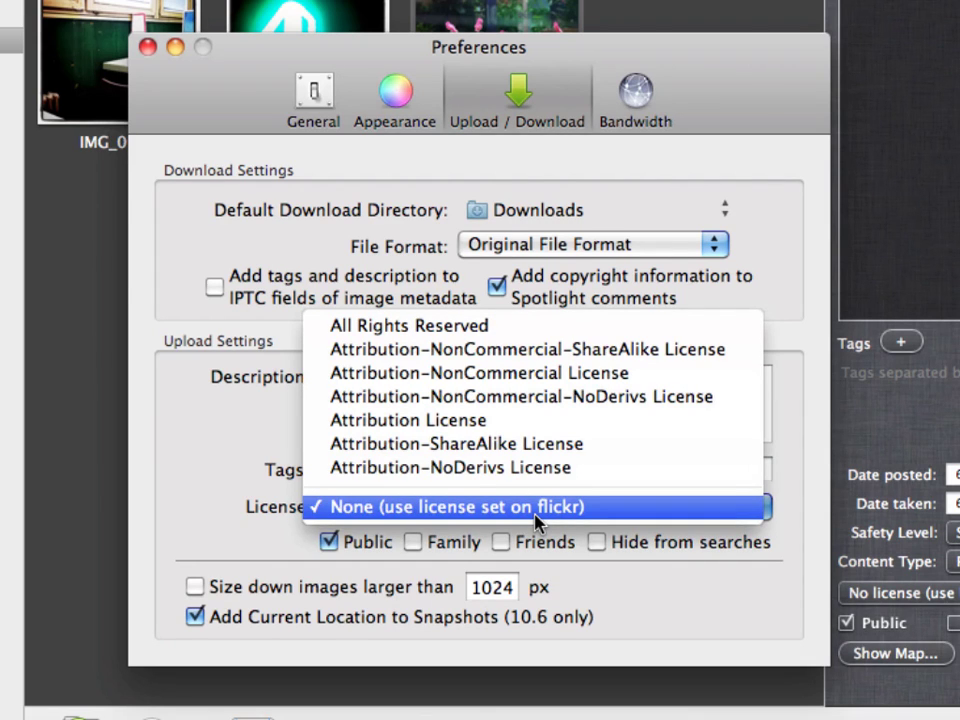
pyautogui.click(186, 435)
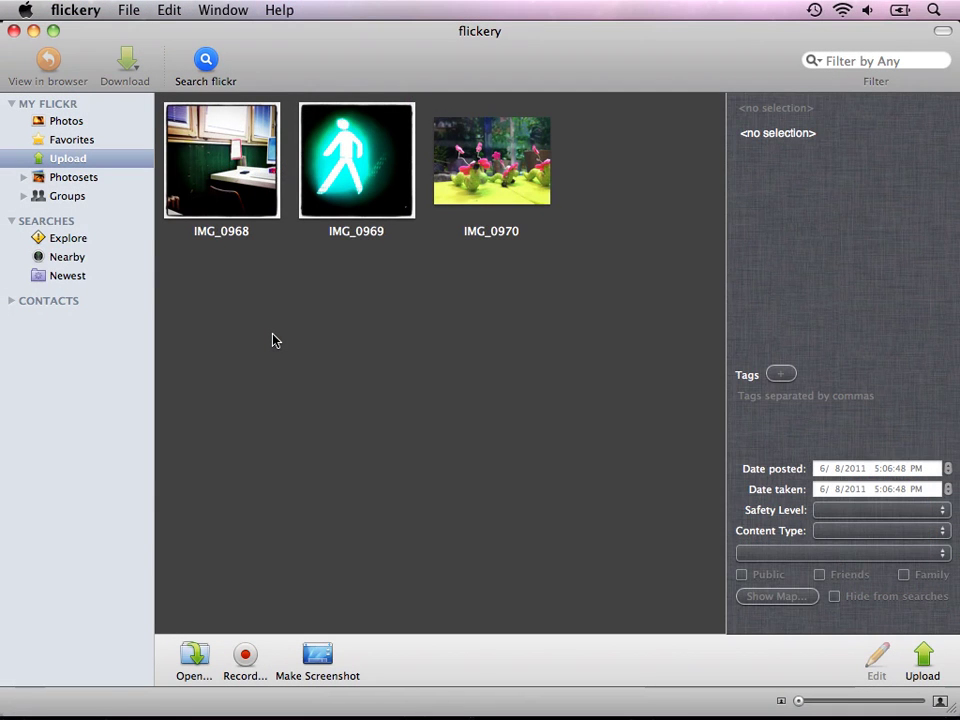
# - Upload the three photos to Flickr and add them to a new photoset titled Instagram
pyautogui.click(933, 653)
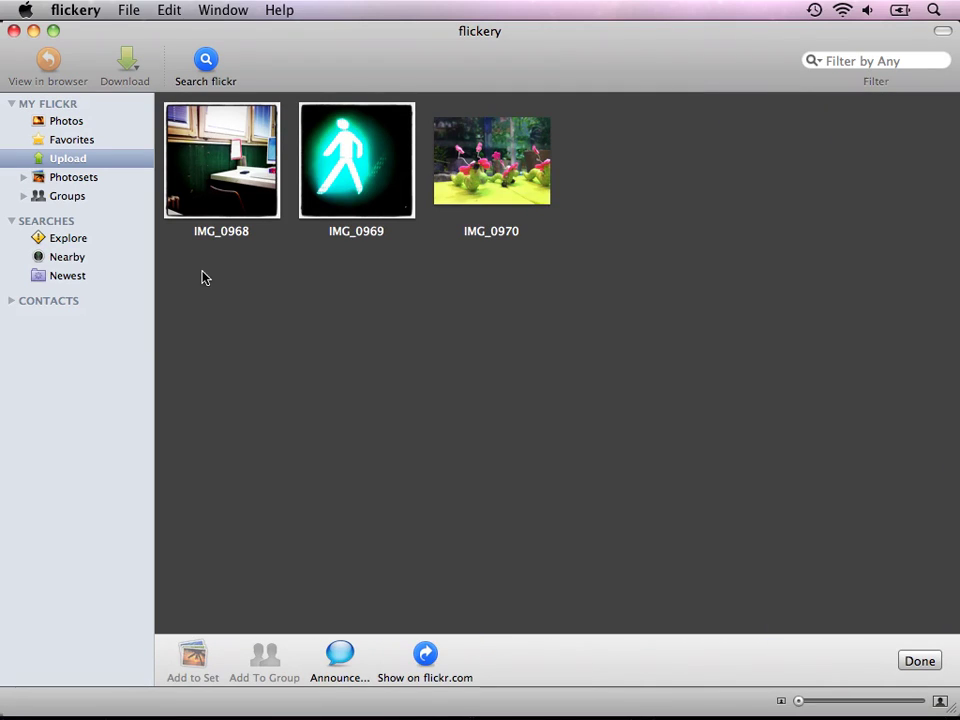
pyautogui.moveTo(204, 272); pyautogui.dragTo(446, 163)
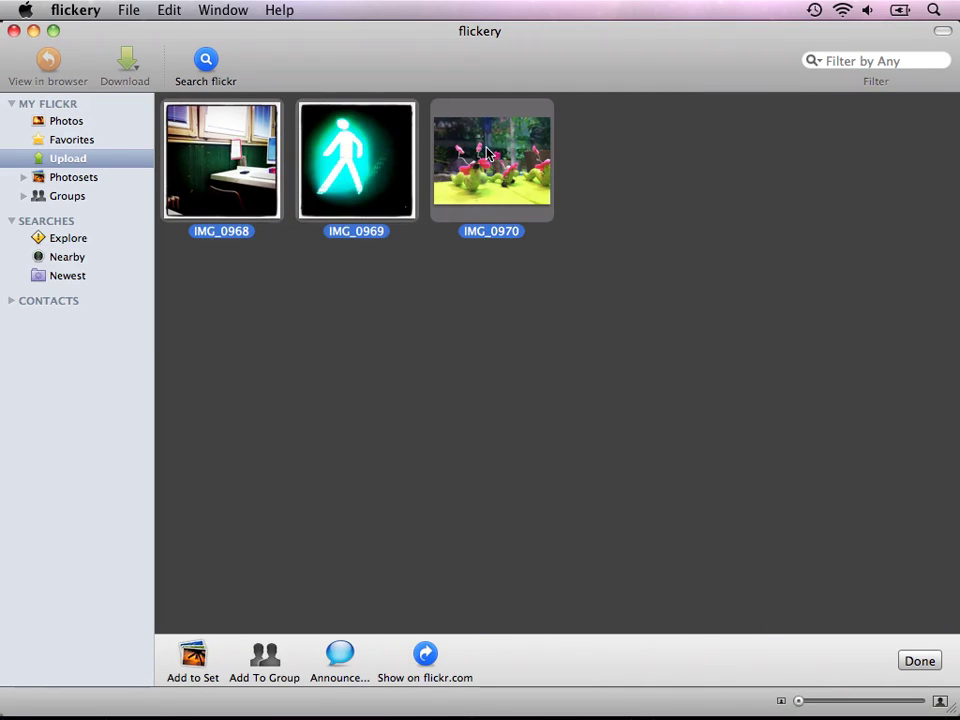
pyautogui.click(194, 655)
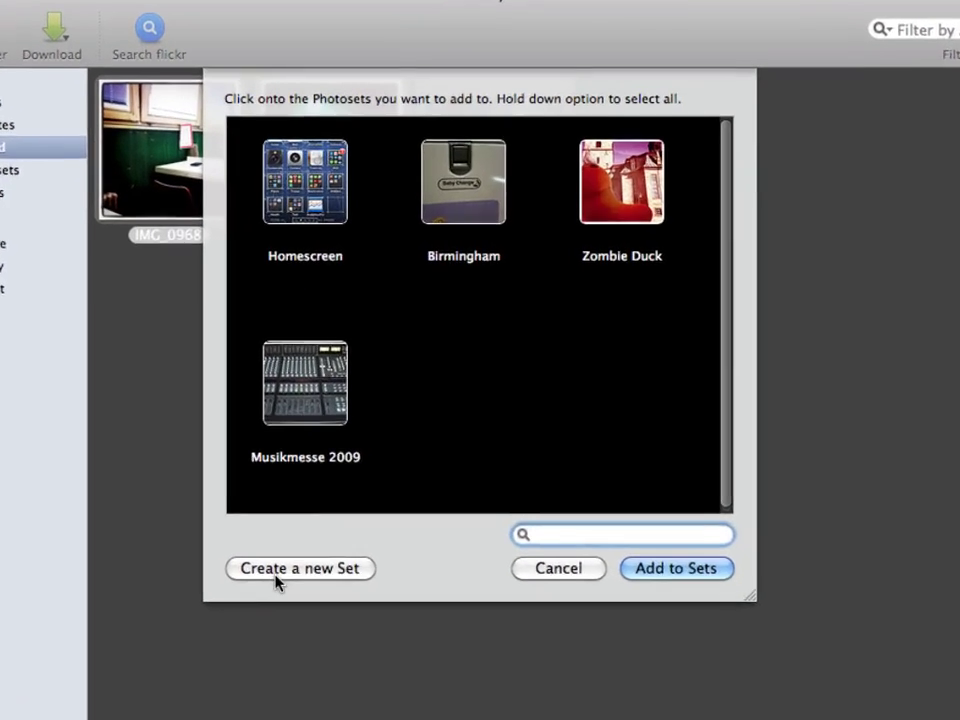
pyautogui.click(302, 527)
pyautogui.write('Instagram')
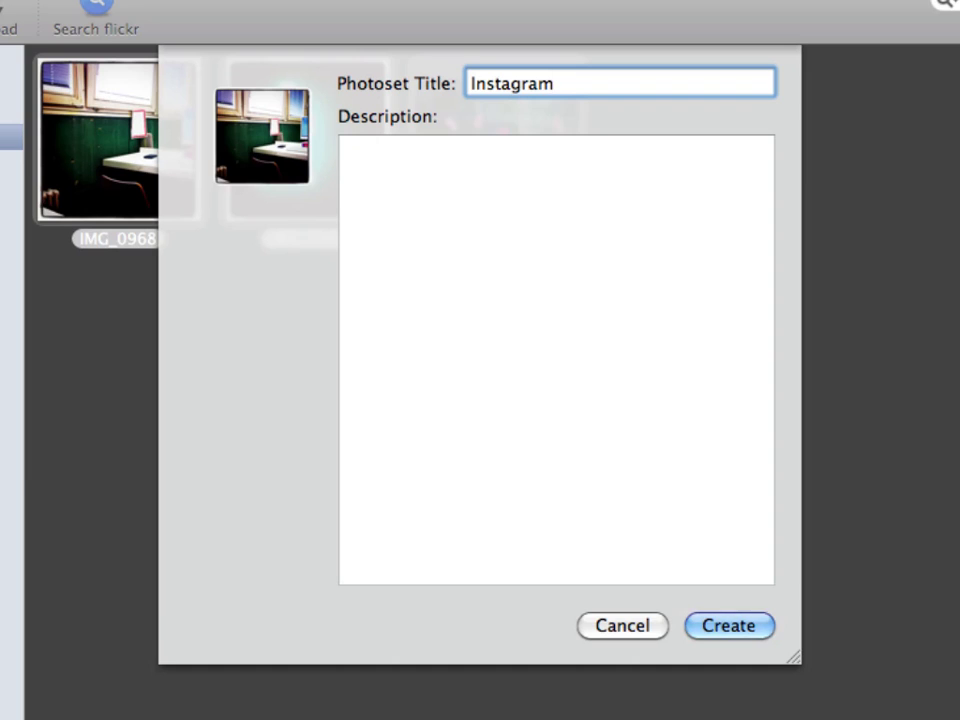
pyautogui.press('Return')
pyautogui.click(652, 628)
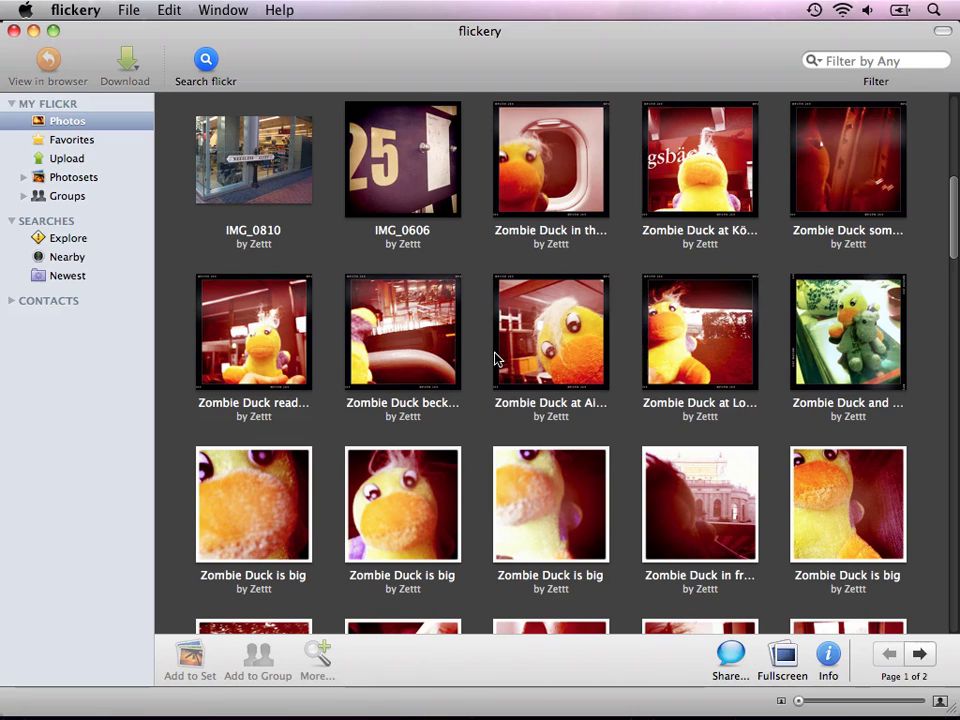
# - Select the block of nine photos from IMG_0606 to the Zombie Duck shots and add them to the Instagram photoset
pyautogui.moveTo(777, 139); pyautogui.dragTo(363, 492)
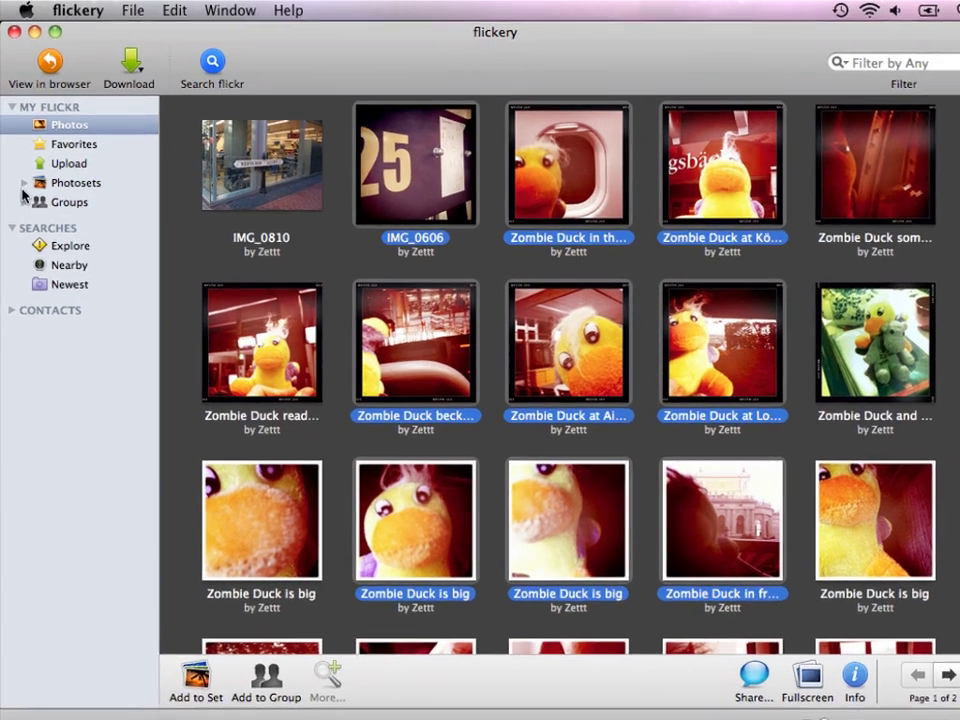
pyautogui.click(23, 183)
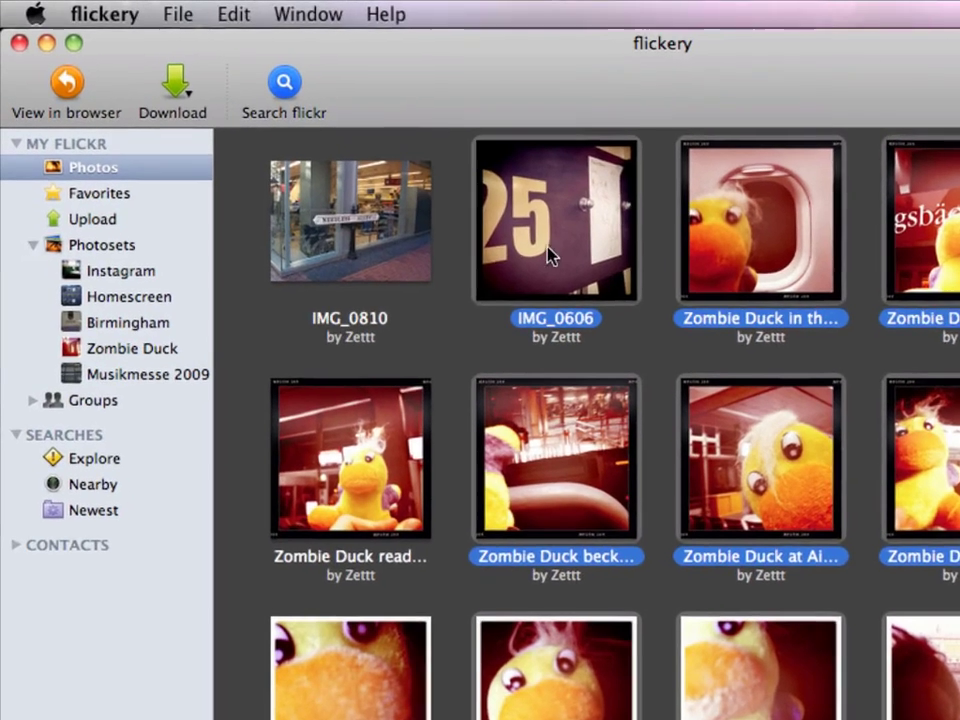
pyautogui.moveTo(548, 256); pyautogui.dragTo(140, 275)
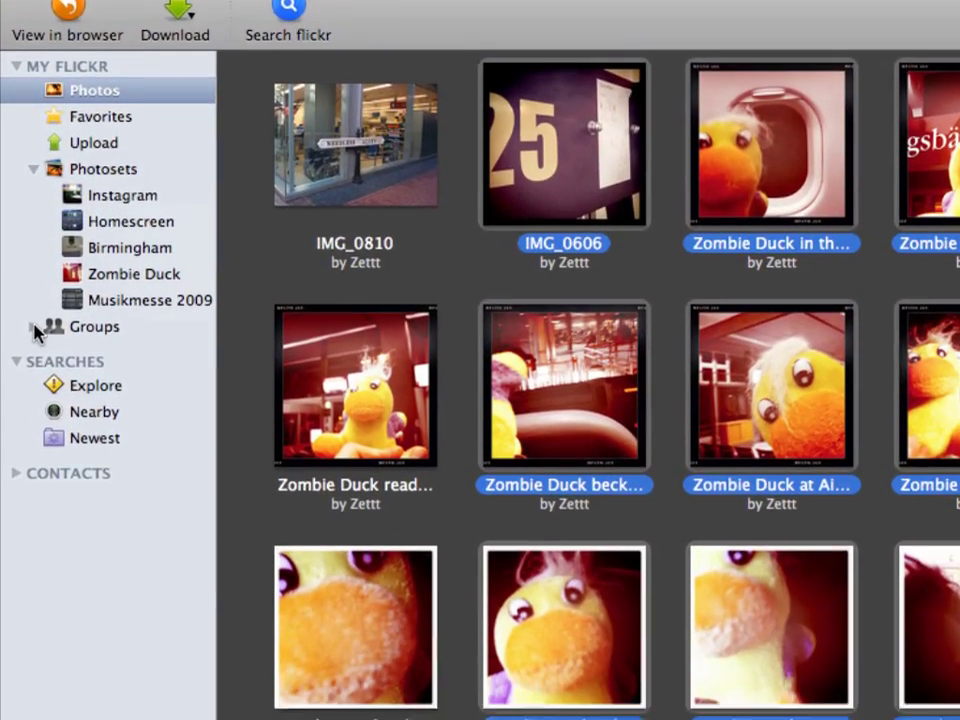
# - Browse the groups and the Other contacts, opening the fourth contact's photostream and its lists of photosets and galleries
pyautogui.click(31, 351)
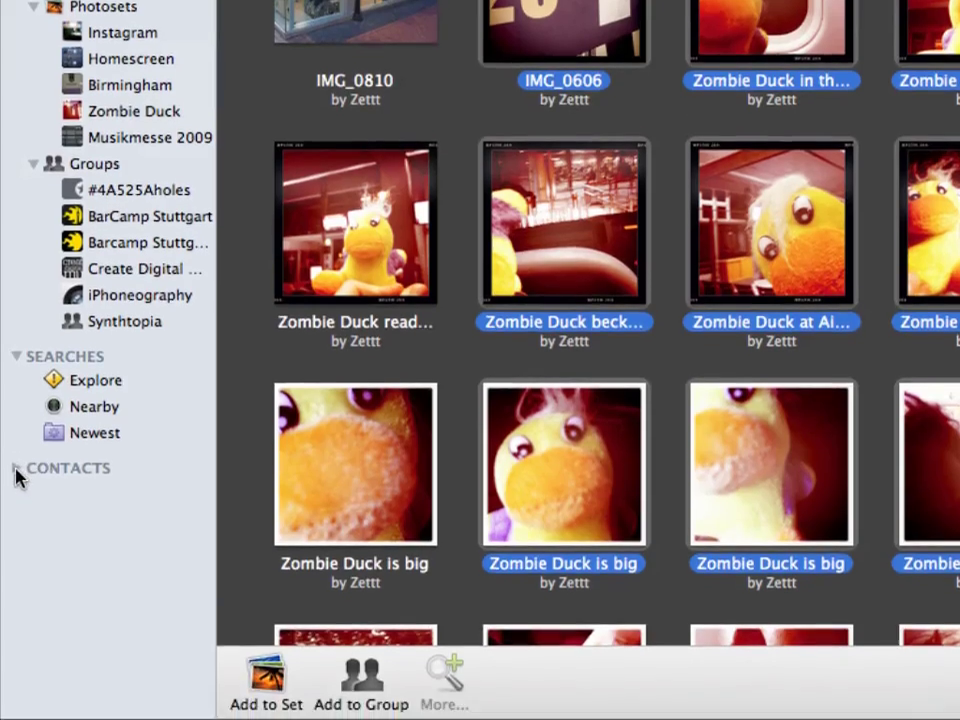
pyautogui.click(16, 536)
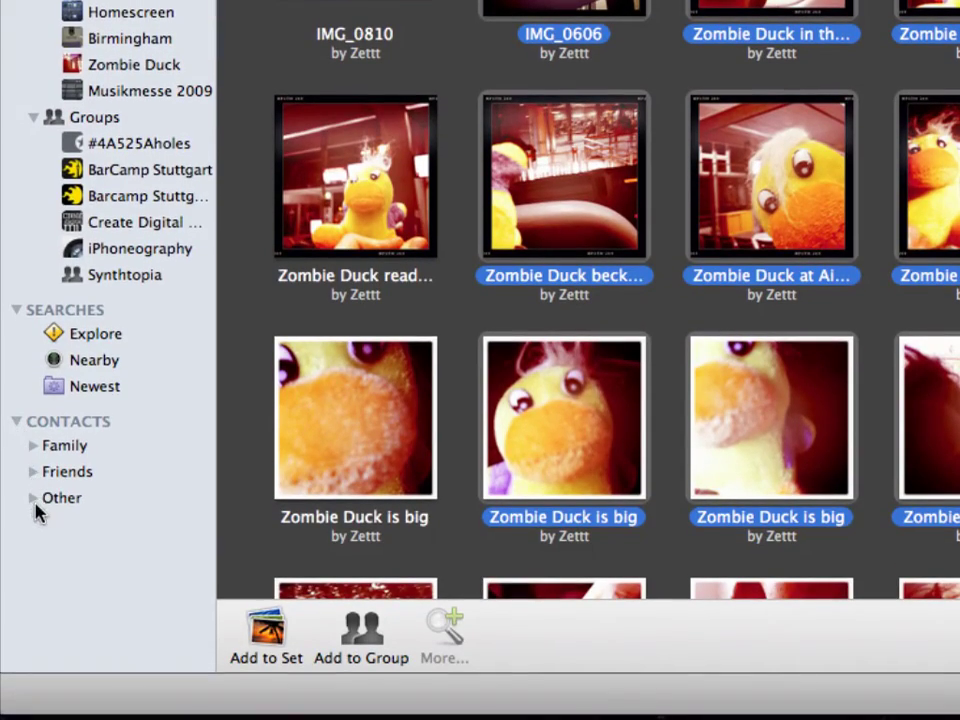
pyautogui.click(33, 502)
pyautogui.click(100, 608)
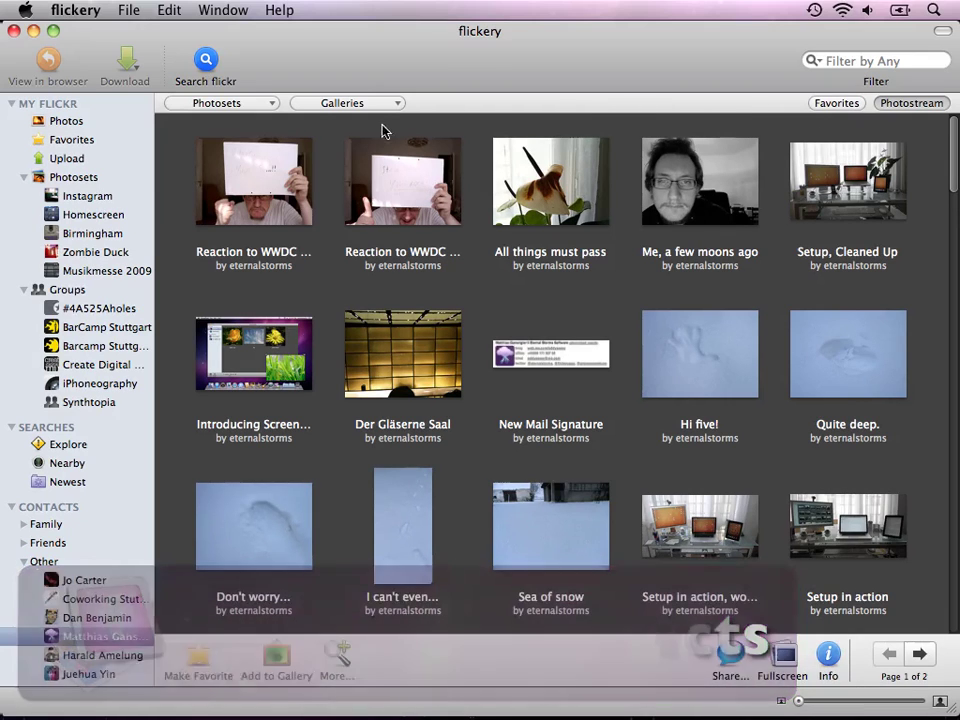
pyautogui.click(252, 102)
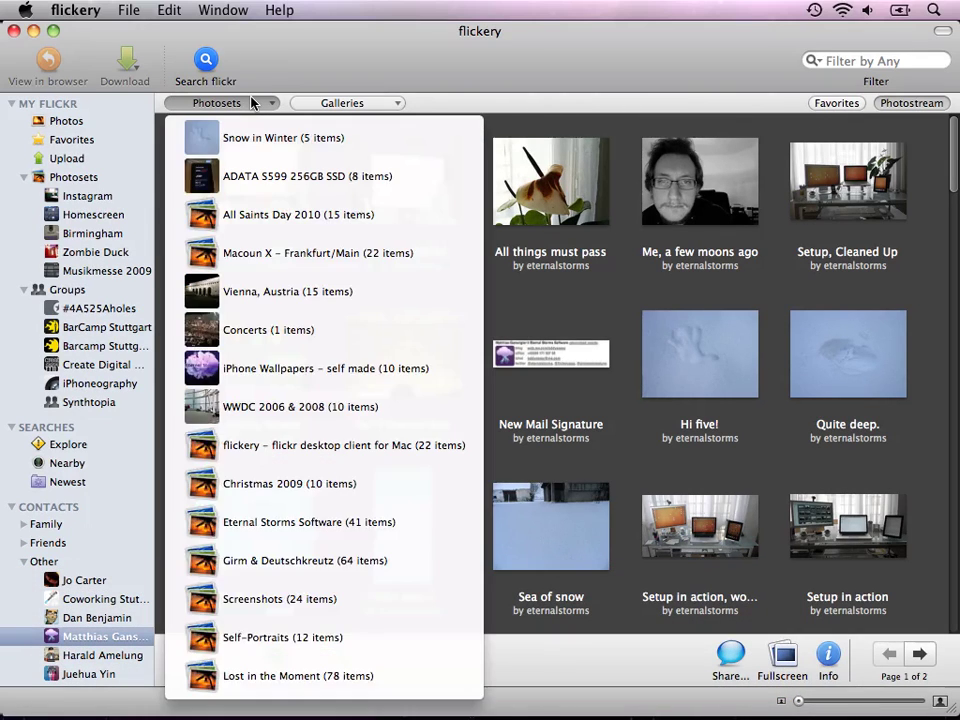
pyautogui.click(312, 104)
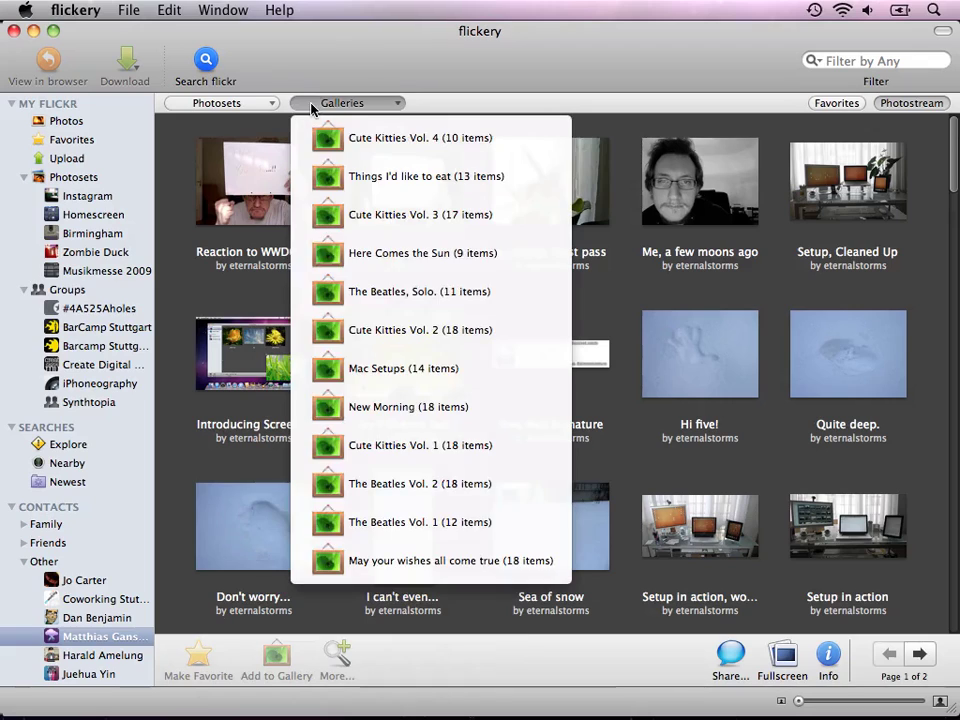
# - View the fourth Other contact's favorites, closing the galleries list first, and return to the photostream
pyautogui.click(813, 104)
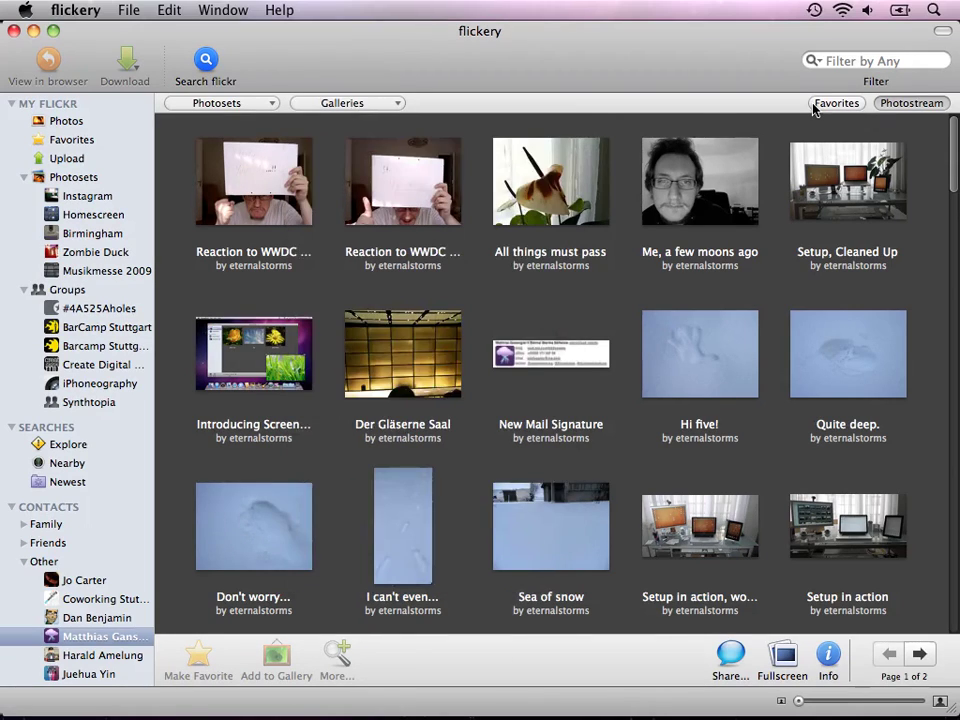
pyautogui.click(813, 104)
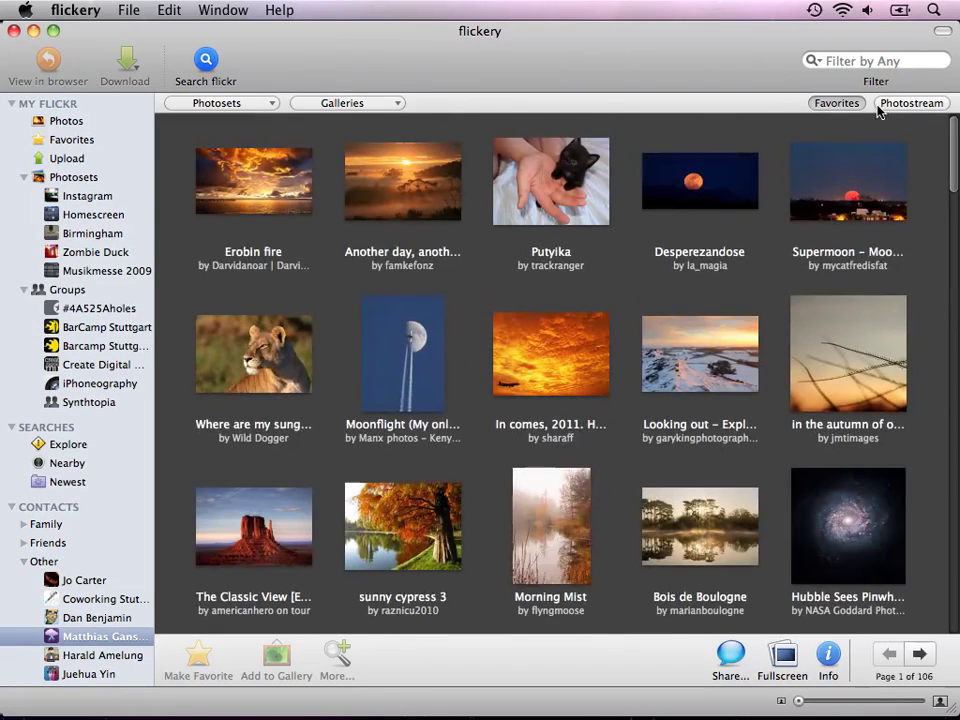
pyautogui.click(885, 105)
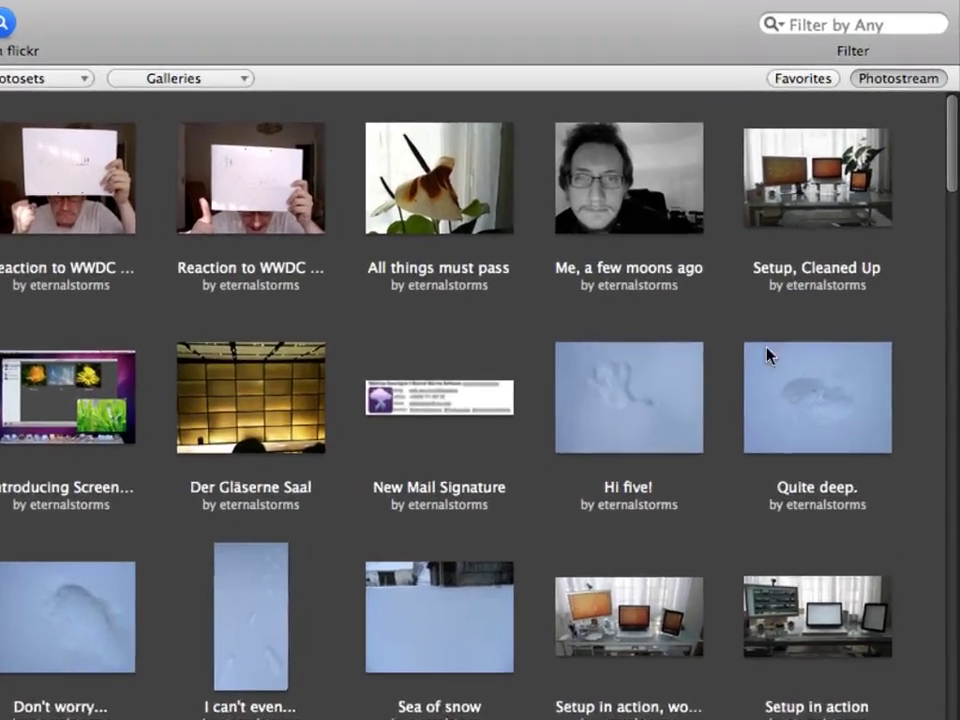
# - Review the info, EXIF data and comments of the contact's photo Quite deep., and close its details
pyautogui.click(767, 355)
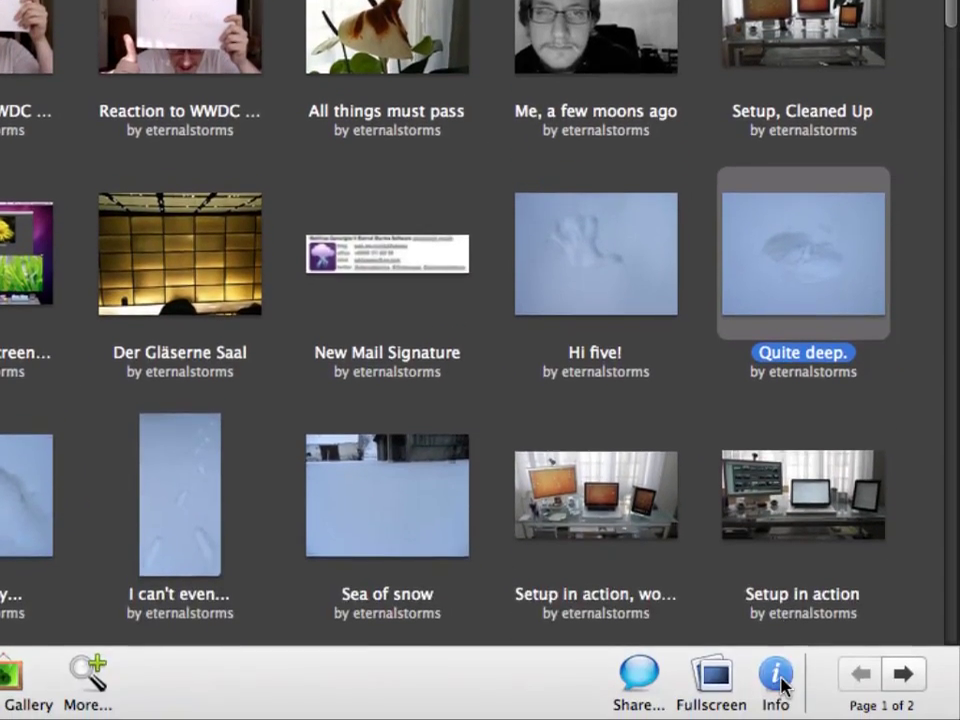
pyautogui.click(776, 676)
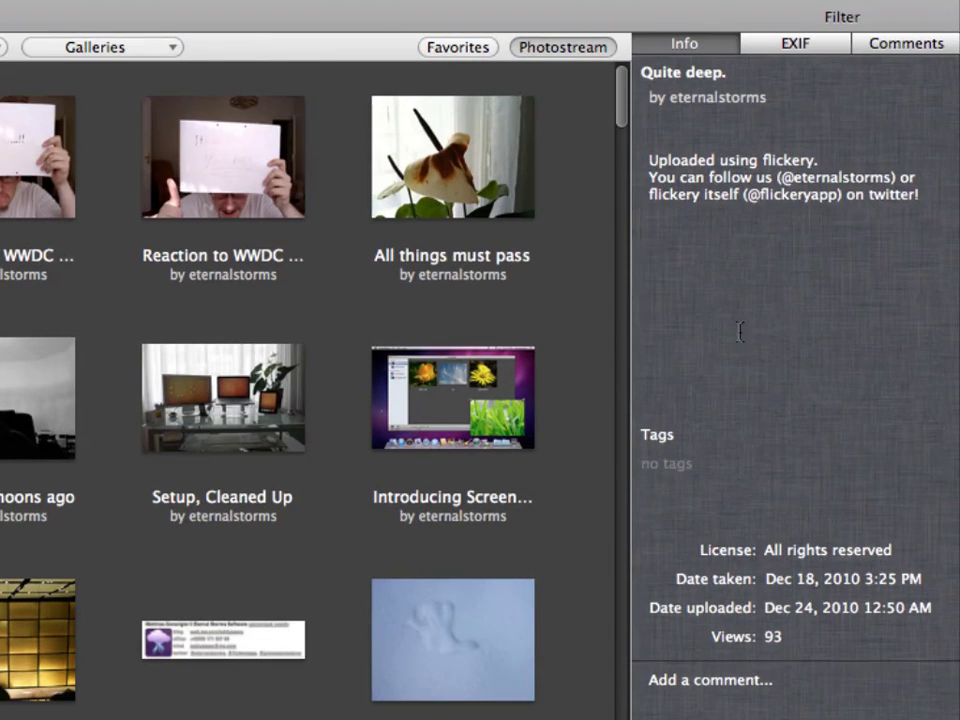
pyautogui.click(784, 45)
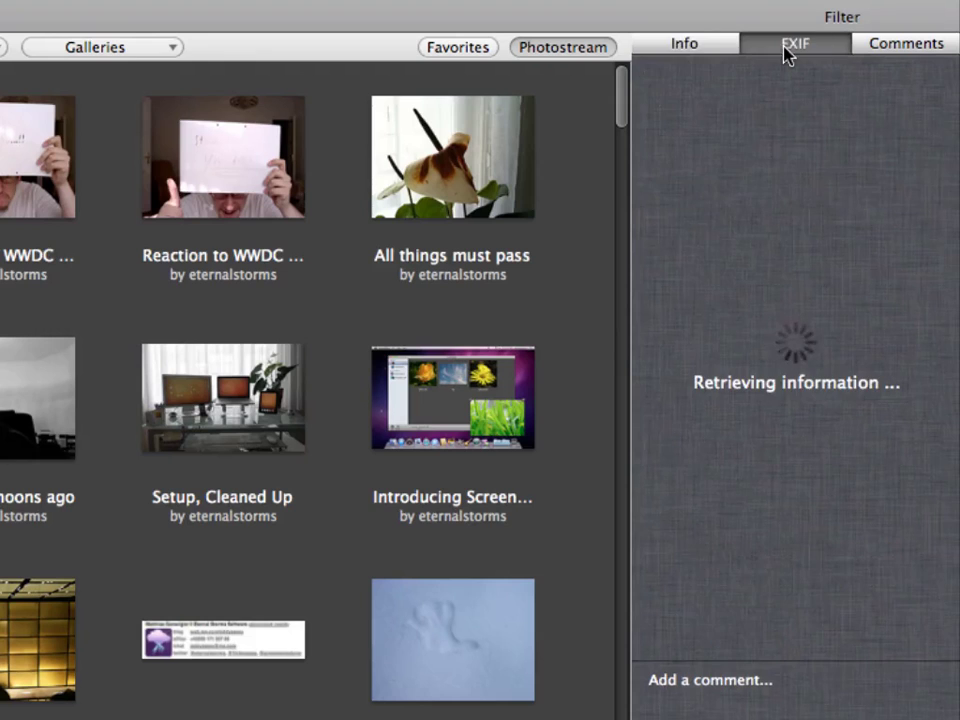
pyautogui.click(882, 46)
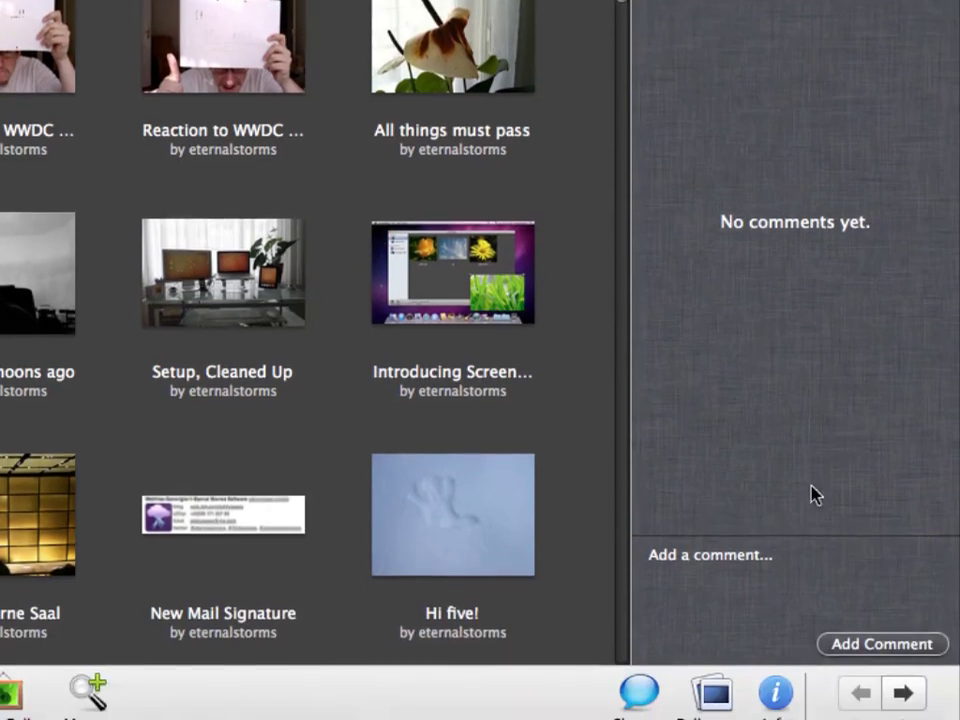
pyautogui.click(778, 701)
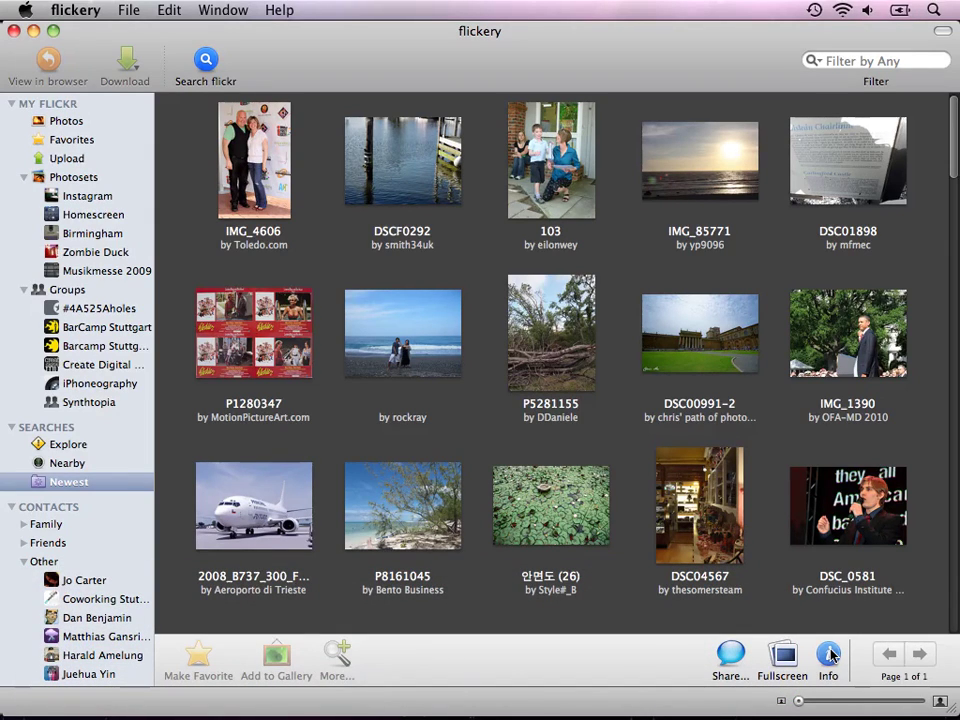
# - Start a Flickr search limited to the six Attribution licenses: Attribution, NoDerivs, NonCommercial-NoDerivs, ShareAlike, NonCommercial-ShareAlike and NonCommercial
pyautogui.click(200, 68)
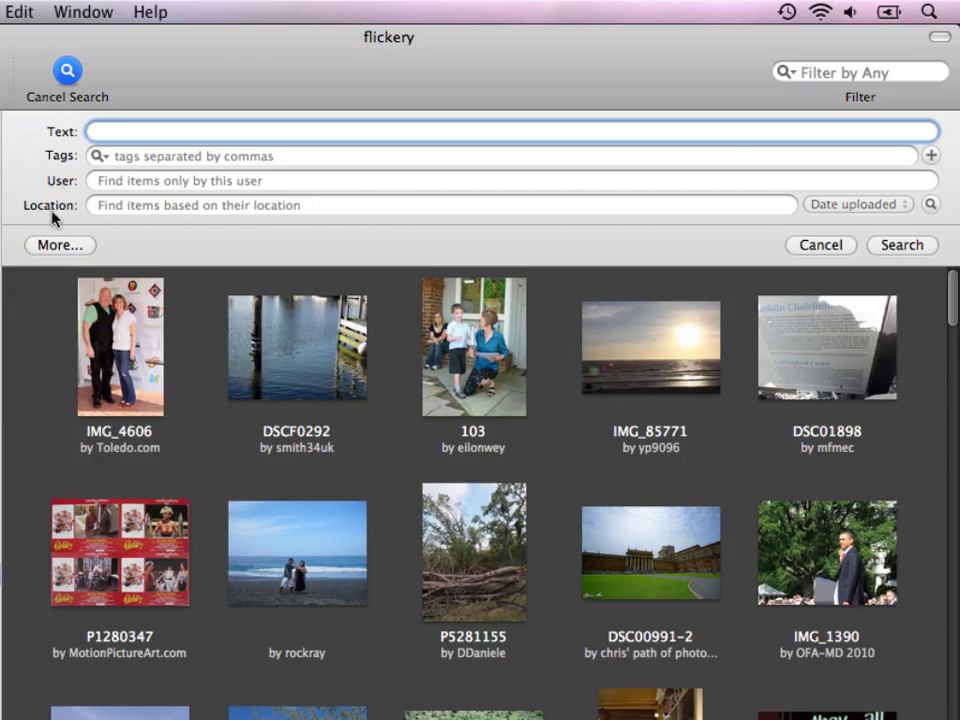
pyautogui.click(55, 245)
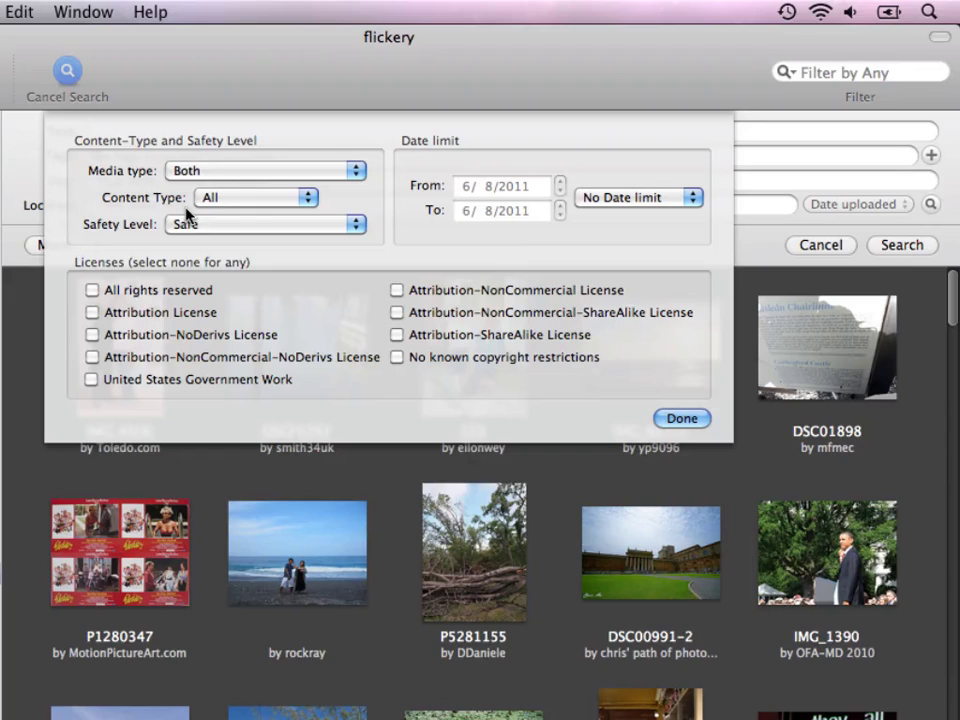
pyautogui.click(196, 314)
pyautogui.click(197, 338)
pyautogui.click(213, 362)
pyautogui.click(431, 336)
pyautogui.click(440, 312)
pyautogui.click(436, 291)
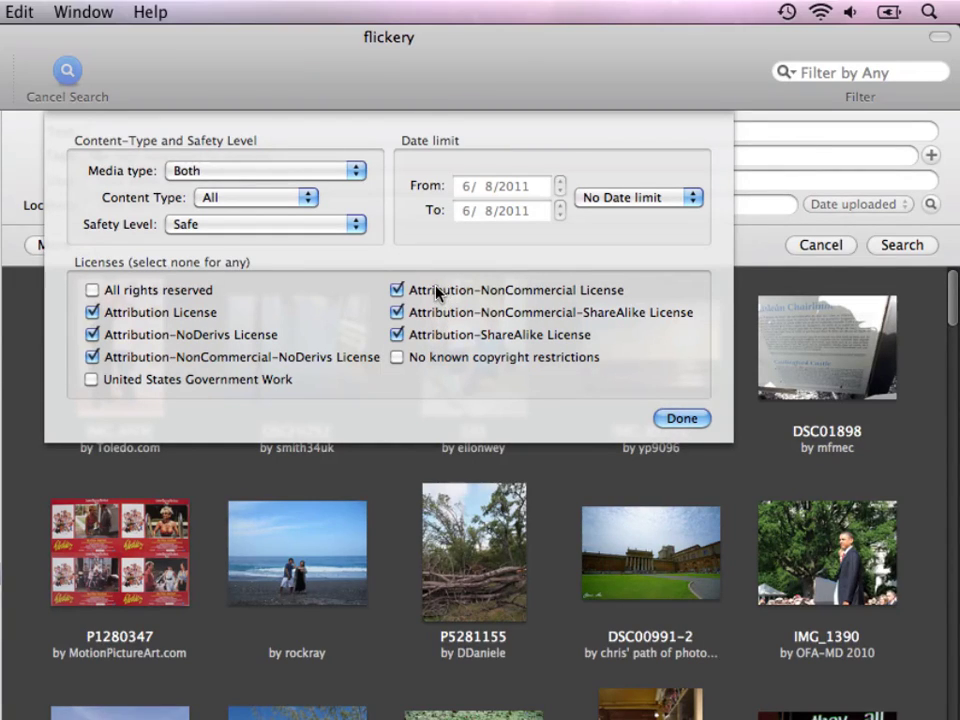
pyautogui.click(663, 419)
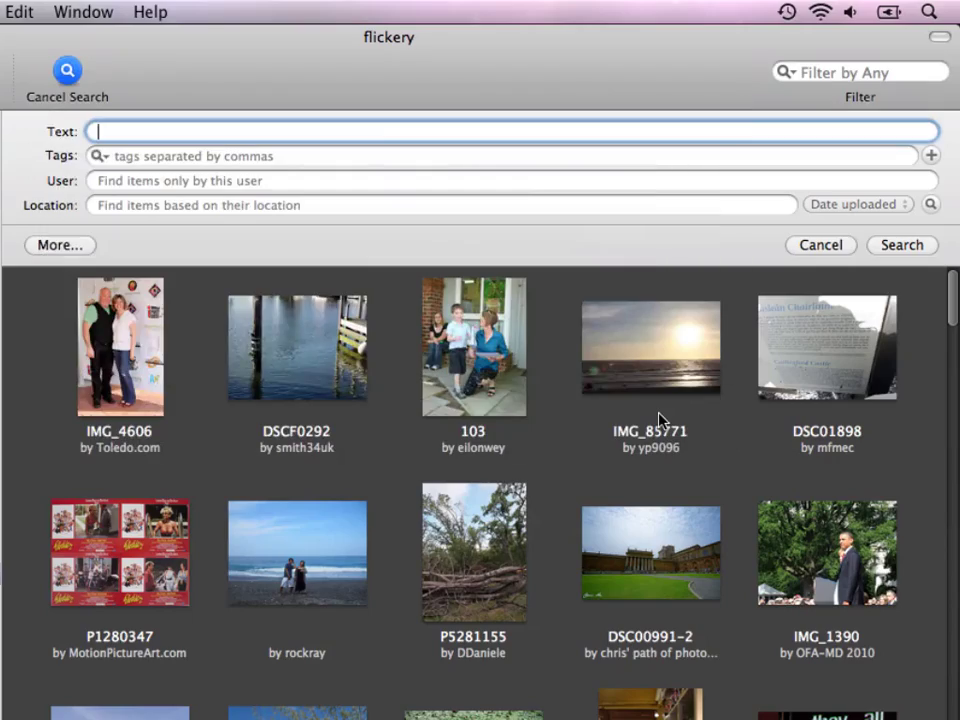
# - Run the Flickr search for items tagged fun
pyautogui.press('Tab')
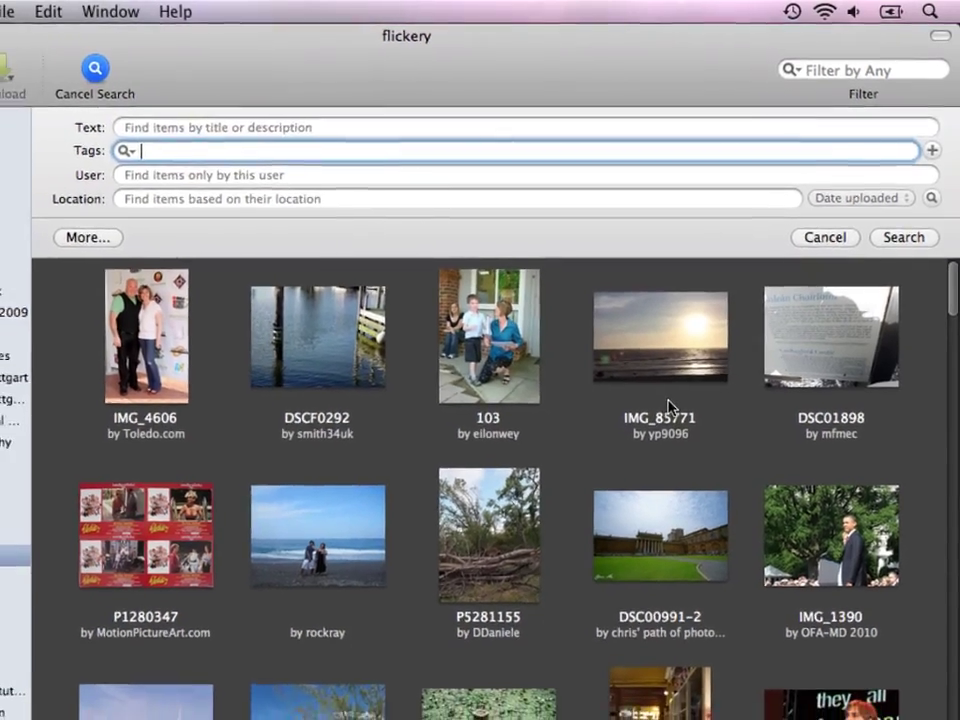
pyautogui.write('fun')
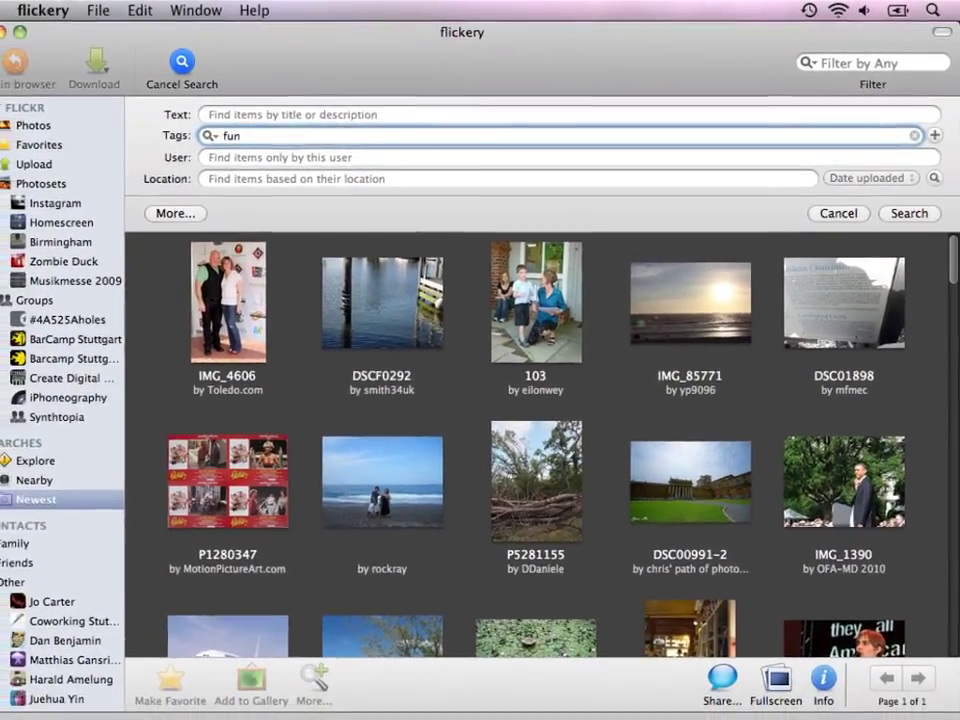
pyautogui.press('Return')
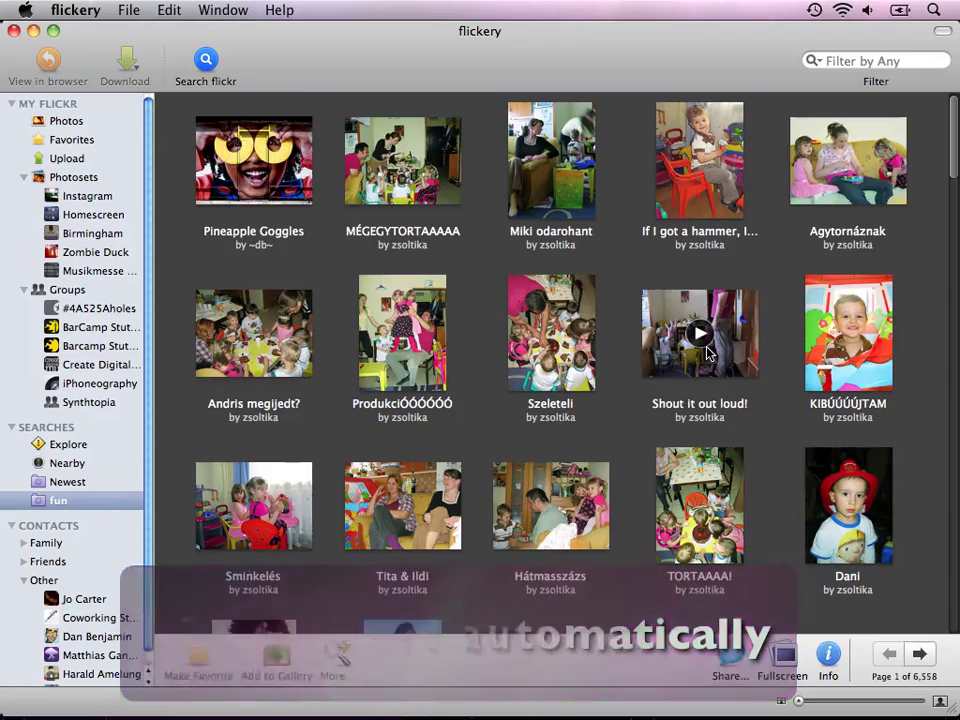
# - View the third photo of the fun results enlarged, review its download options, and return to the results
pyautogui.doubleClick(563, 185)
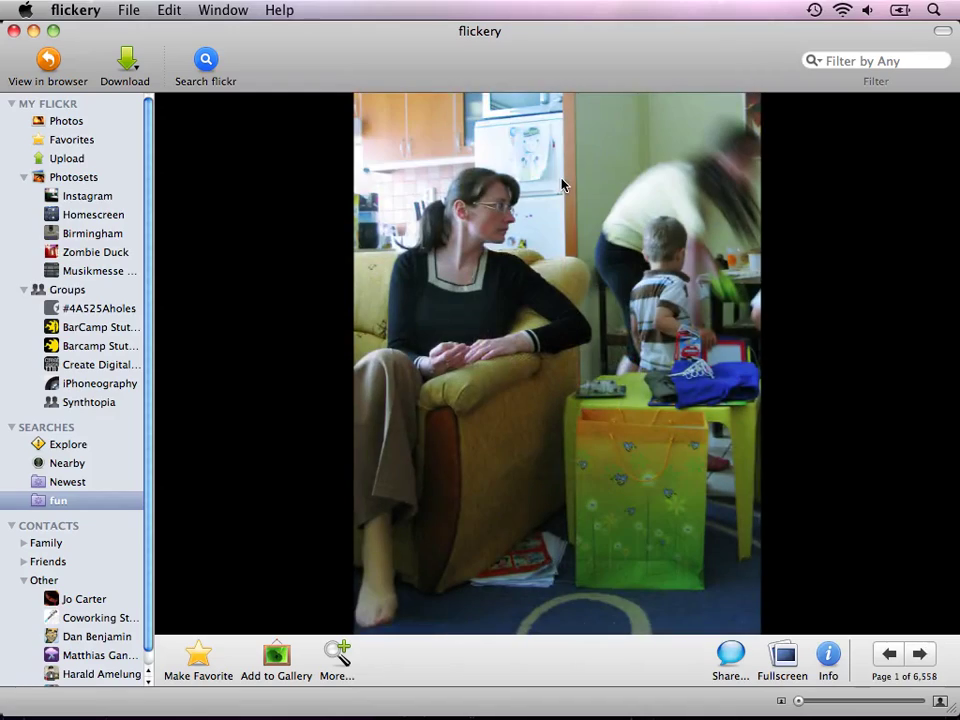
pyautogui.click(128, 62)
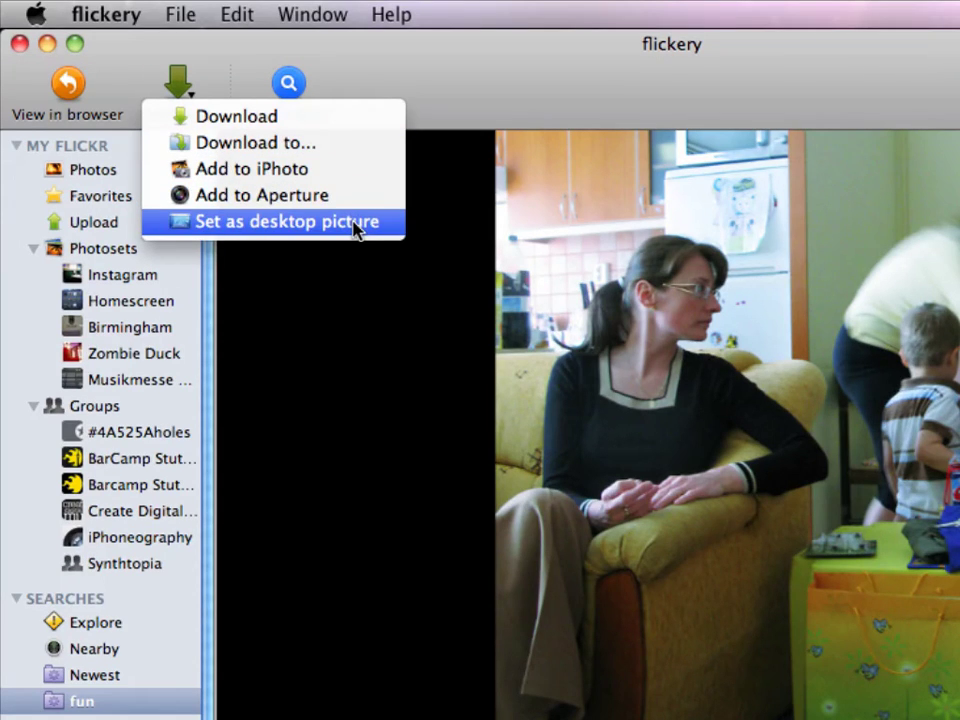
pyautogui.click(562, 288)
pyautogui.click(565, 290)
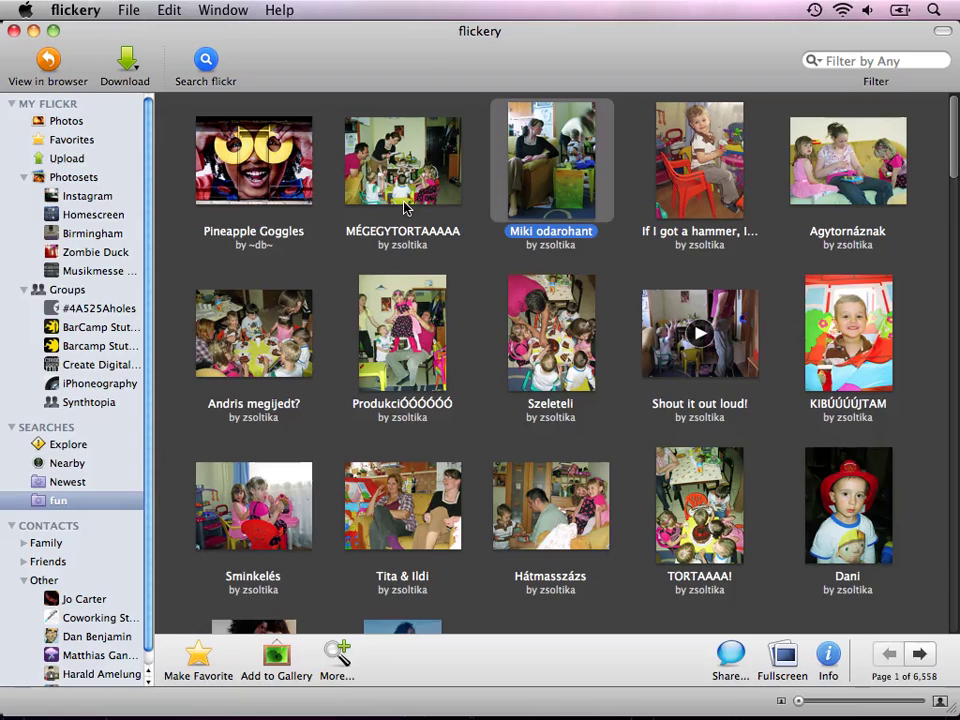
# - Show the actions available for the third photo in the fun results
pyautogui.rightClick(533, 176)
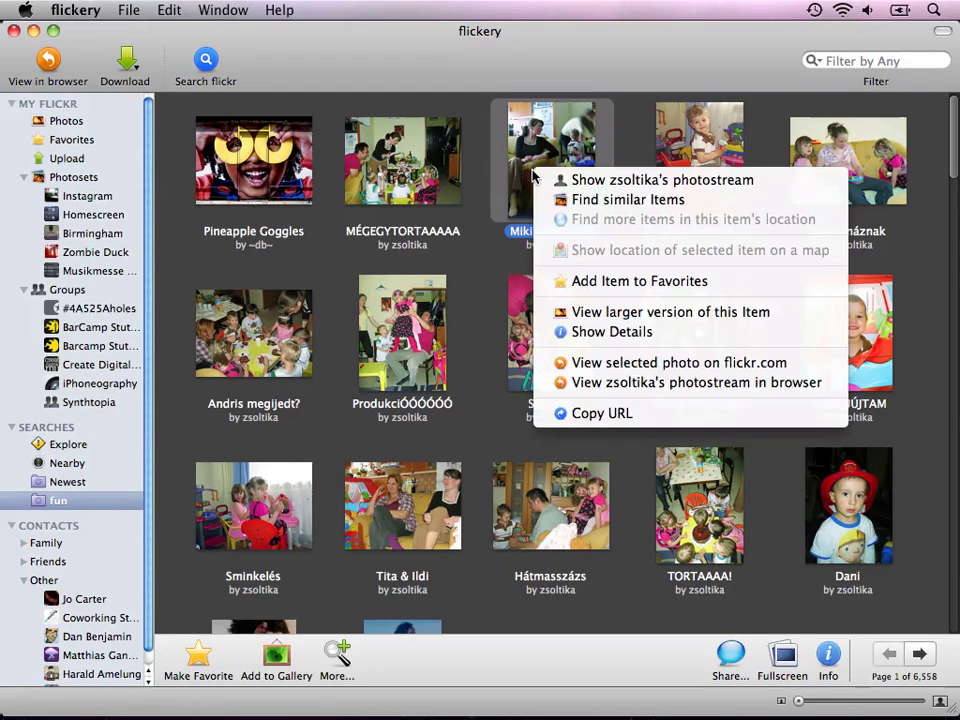